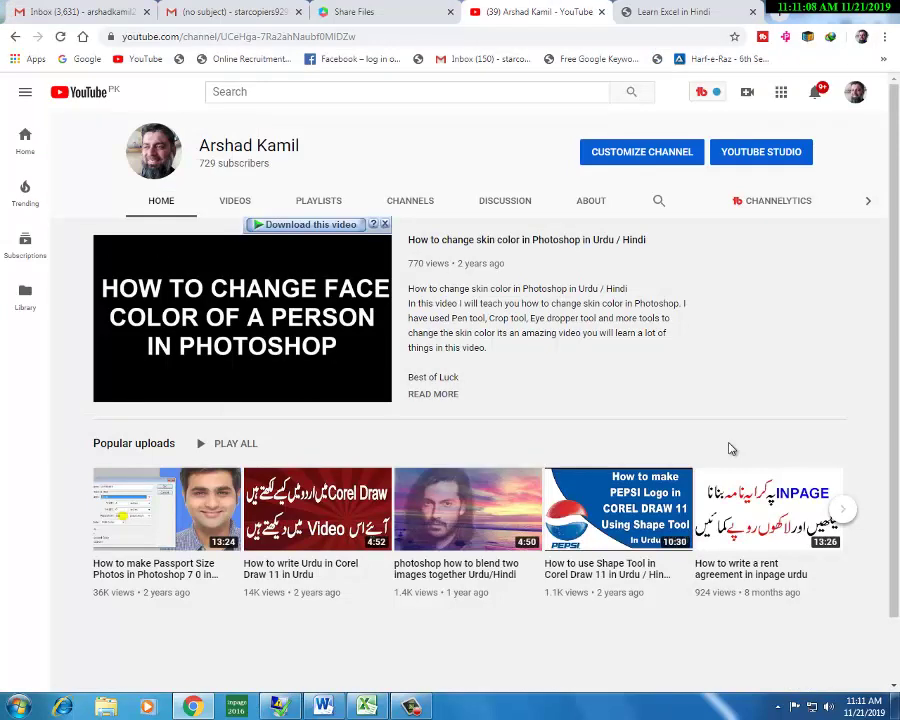
Step: Page through the channel's popular uploads on YouTube, then switch to the Excel workbook Book1
{"action": "left_click", "coordinate": [848, 517]}
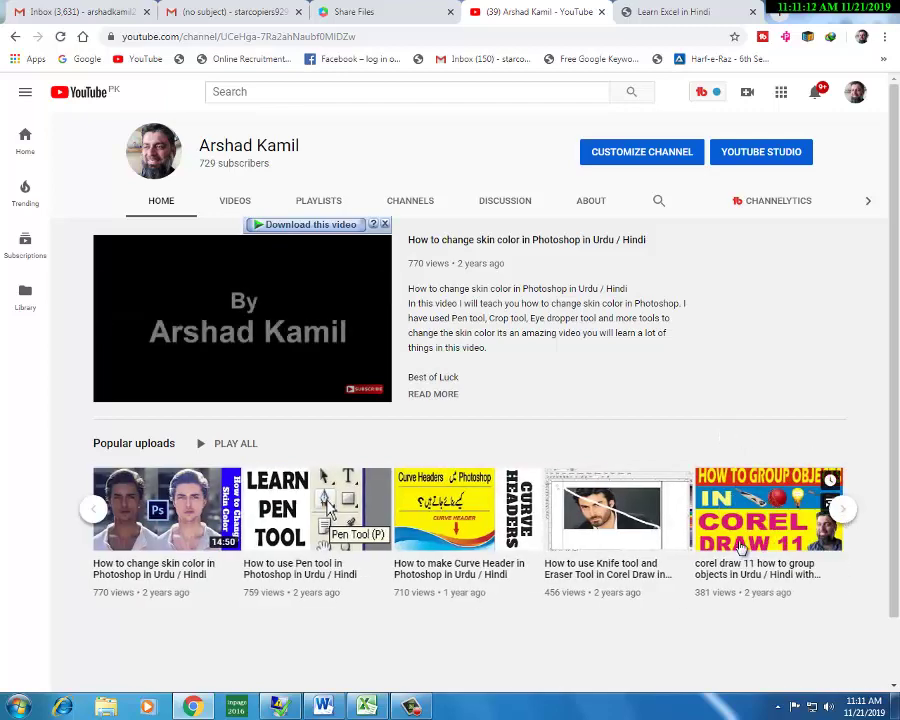
{"action": "left_click_drag", "start_coordinate": [896, 483], "coordinate": [897, 568]}
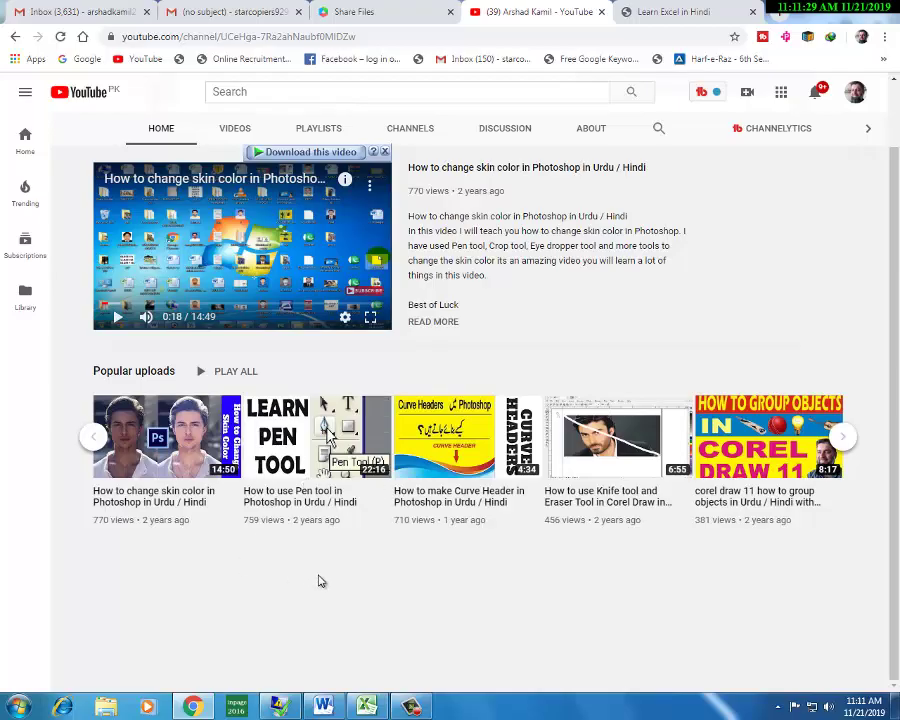
{"action": "key", "text": "alt+Tab"}
Step: Apply All Borders to the table area B5:D12
{"action": "left_click", "coordinate": [305, 242]}
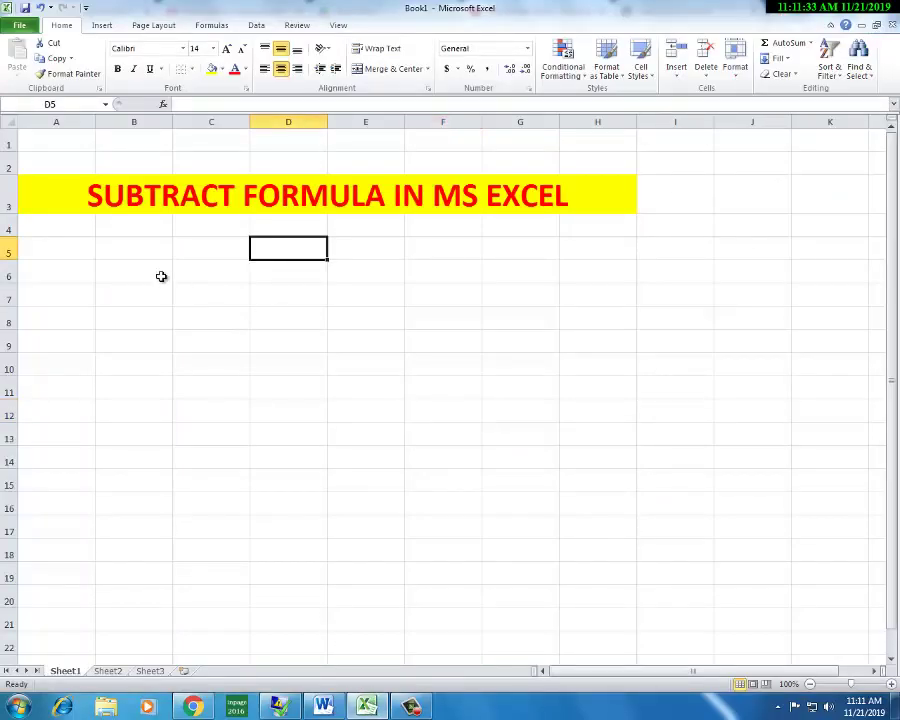
{"action": "mouse_move", "coordinate": [153, 253]}
{"action": "left_mouse_down"}
{"action": "mouse_move", "coordinate": [322, 438]}
{"action": "mouse_move", "coordinate": [322, 416]}
{"action": "left_mouse_up"}
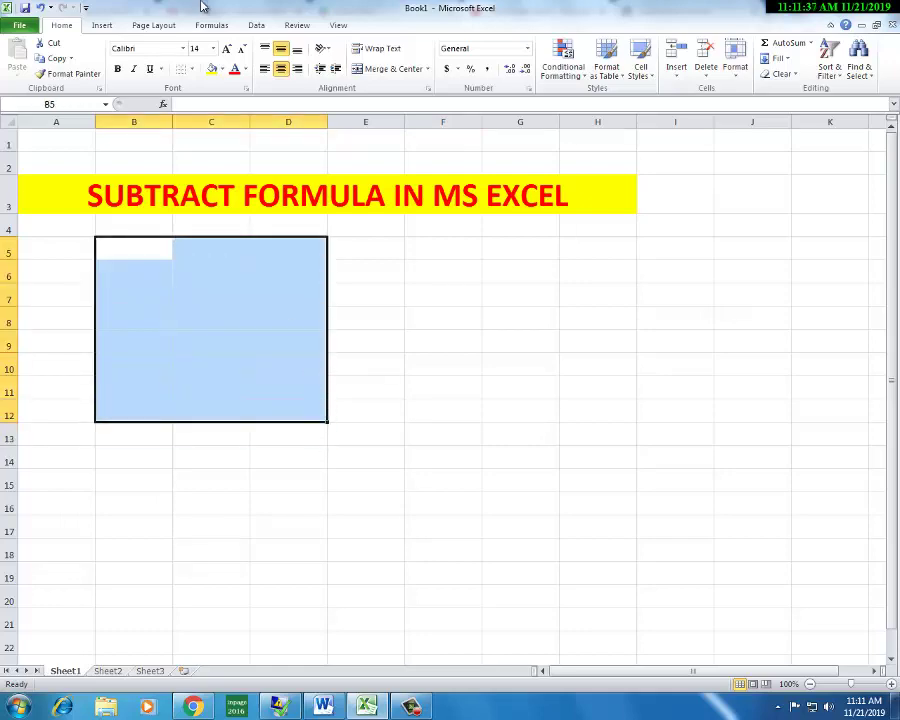
{"action": "left_click", "coordinate": [193, 70]}
{"action": "left_click", "coordinate": [216, 180]}
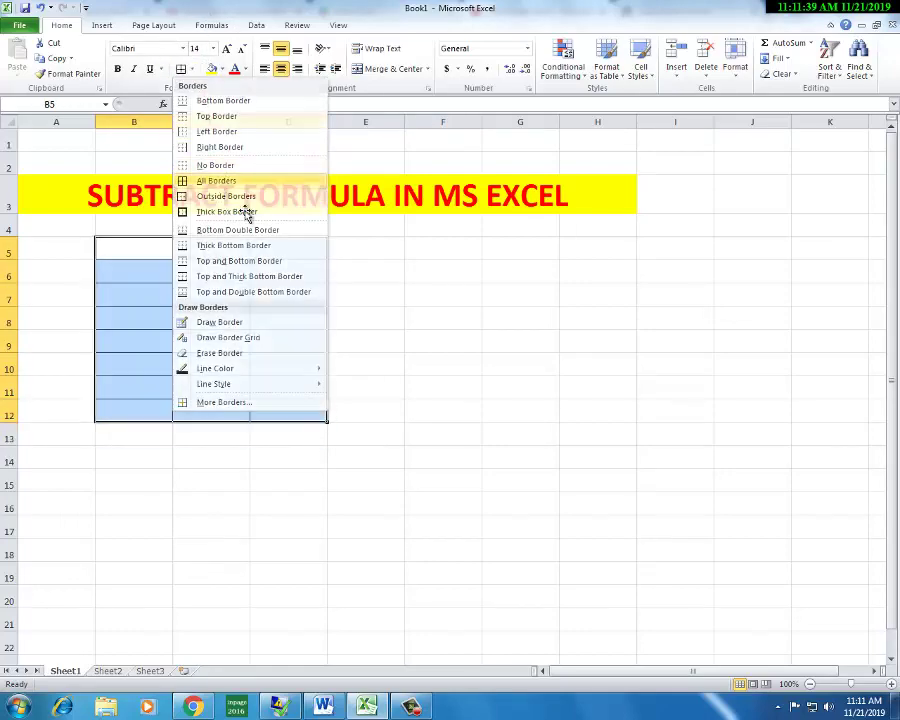
{"action": "left_click", "coordinate": [440, 294]}
Step: Extend the bordered grid by applying All Borders to B13:D14
{"action": "left_click", "coordinate": [149, 252]}
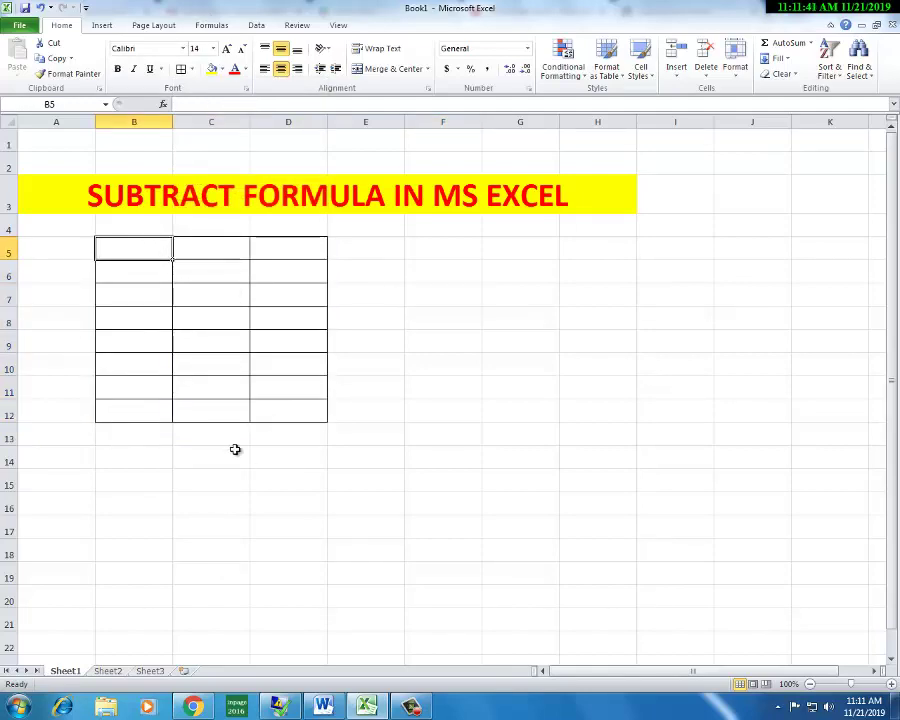
{"action": "left_click_drag", "start_coordinate": [130, 438], "coordinate": [265, 446]}
{"action": "left_click", "coordinate": [181, 68]}
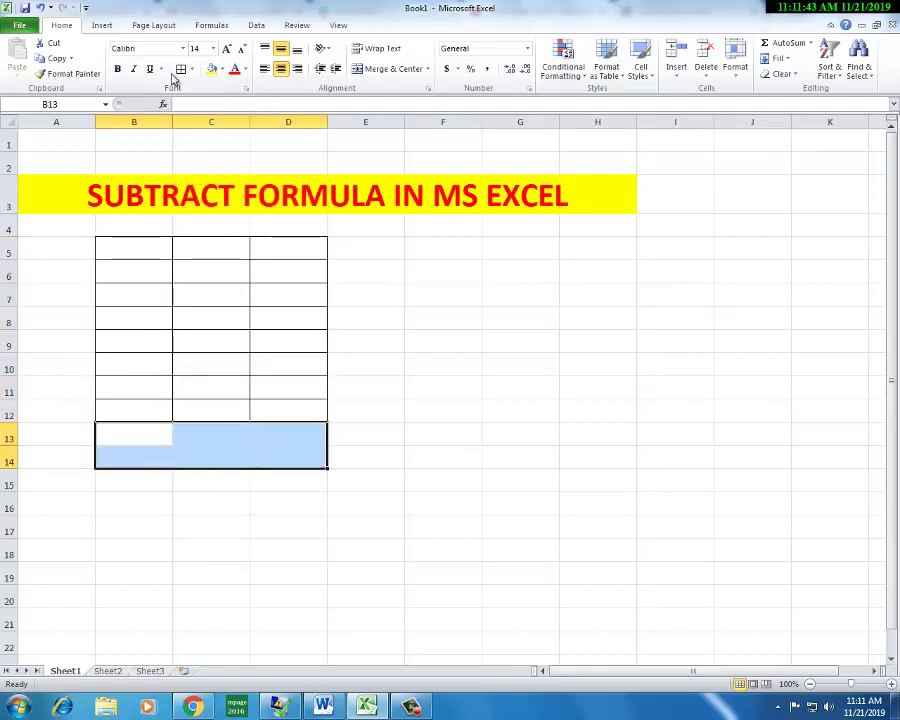
{"action": "left_click", "coordinate": [443, 341]}
{"action": "left_click", "coordinate": [153, 253]}
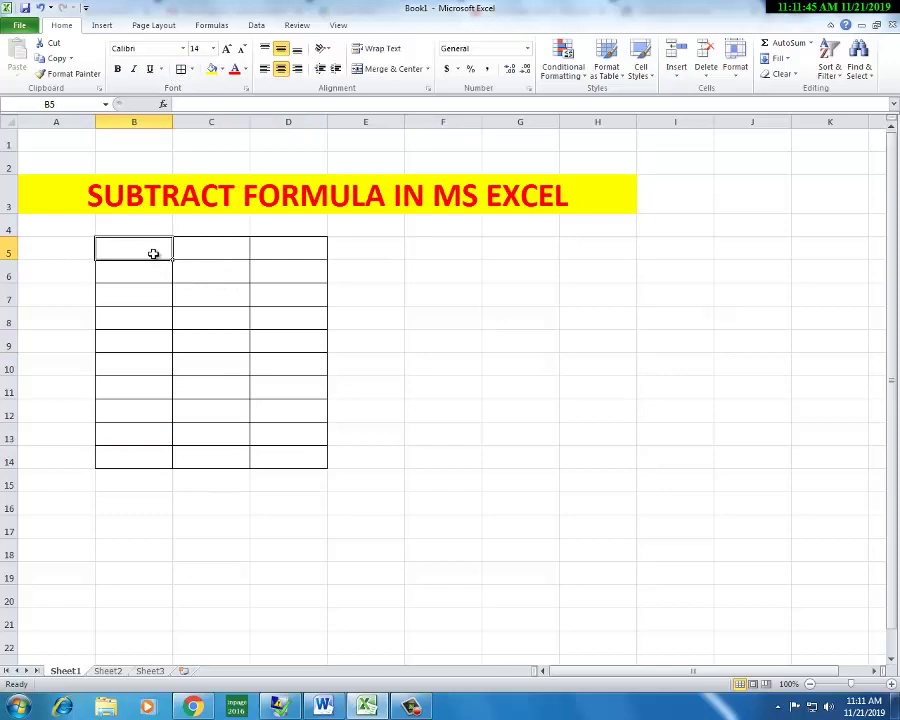
Step: Enter 100, 200, 250, 300 and 350 into B5:B9
{"action": "type", "text": "1"}
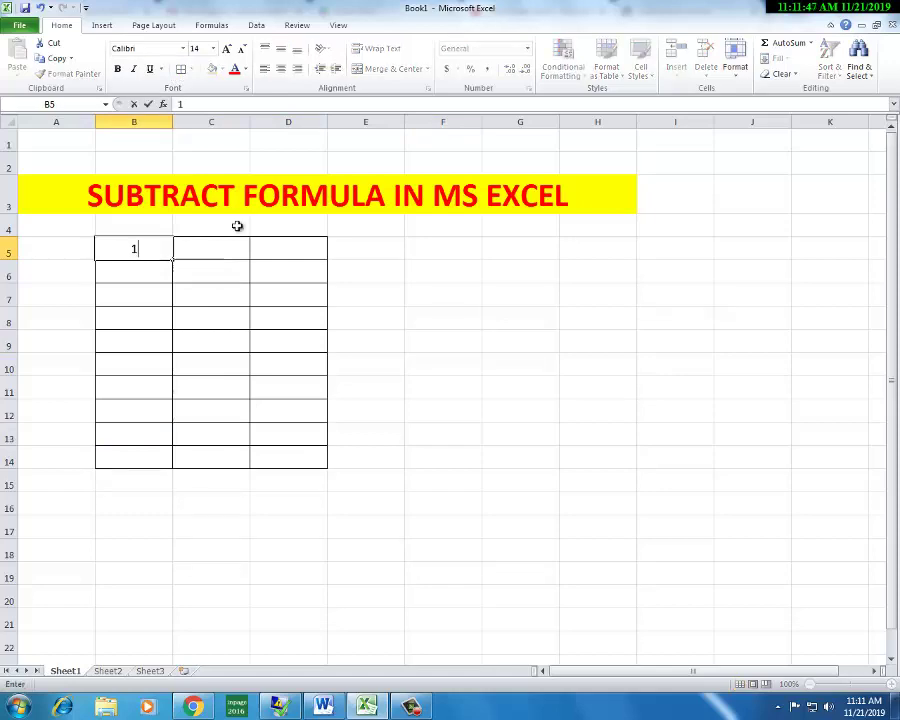
{"action": "type", "text": "00"}
{"action": "key", "text": "Return"}
{"action": "type", "text": "2"}
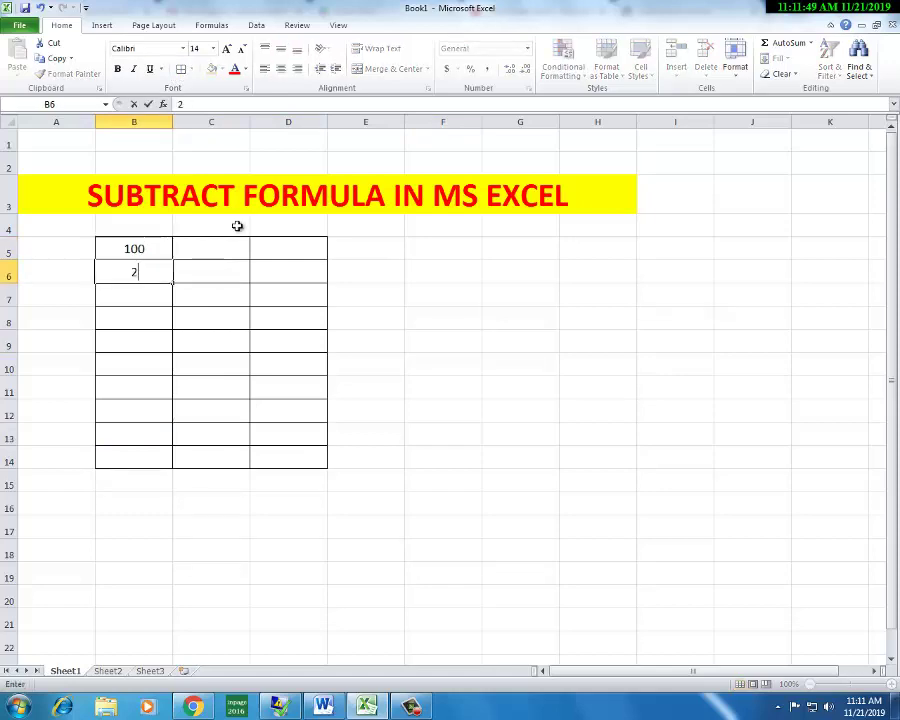
{"action": "type", "text": "00"}
{"action": "key", "text": "Return"}
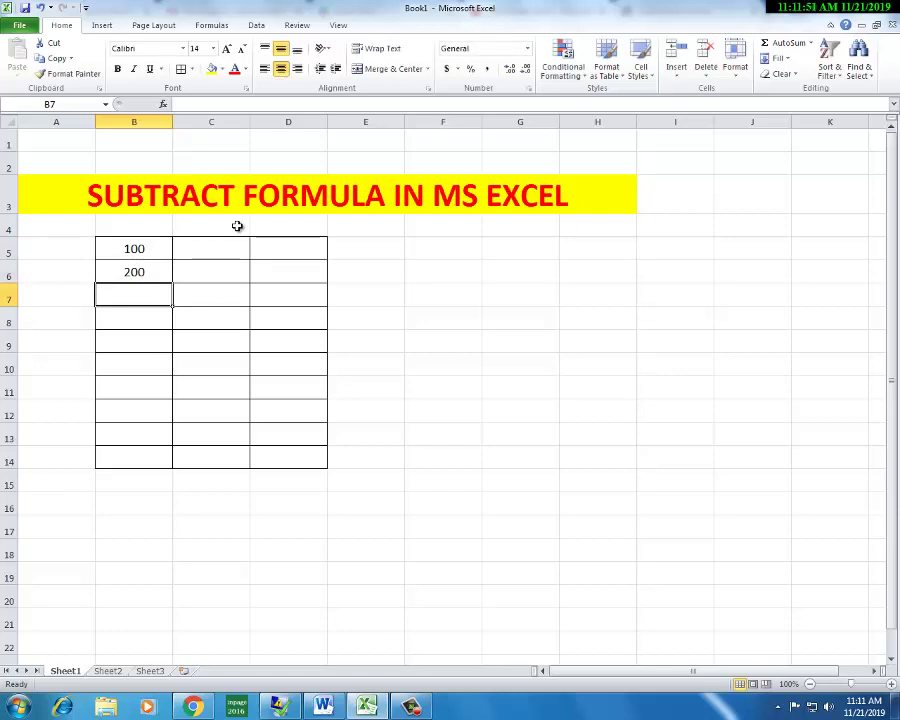
{"action": "type", "text": "250"}
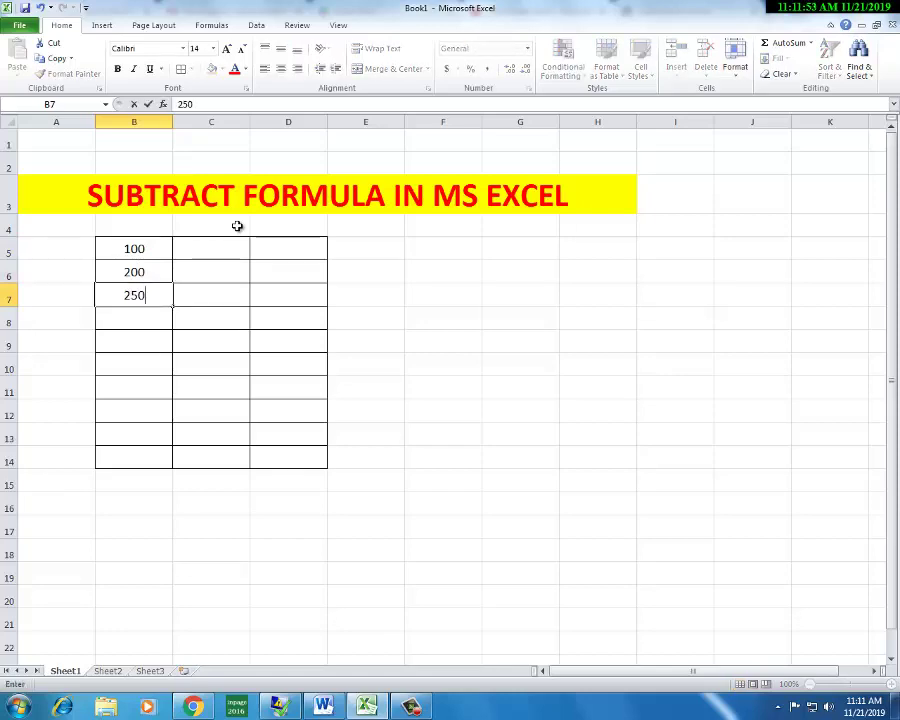
{"action": "key", "text": "Return"}
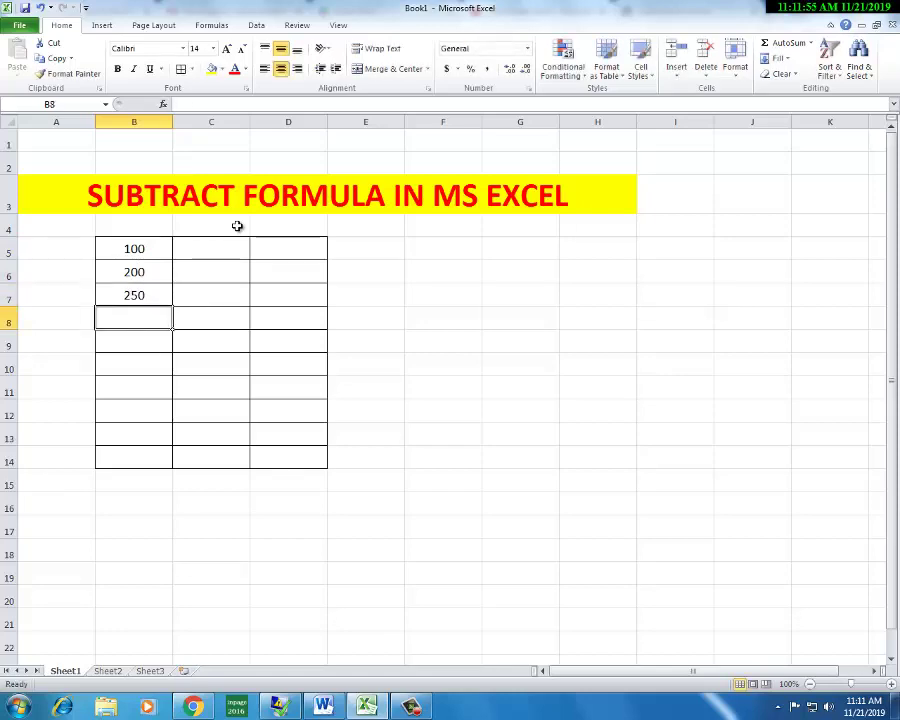
{"action": "type", "text": "300"}
{"action": "key", "text": "Return"}
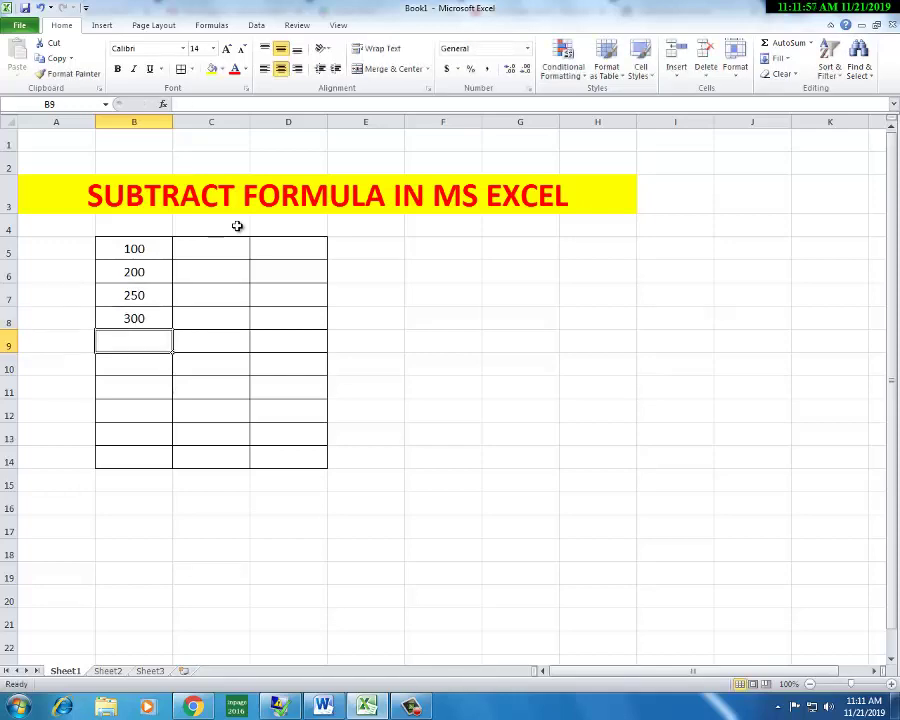
{"action": "type", "text": "350"}
{"action": "key", "text": "Return"}
Step: Enter 500, 600, 700, 850 and 900 into B10:B14
{"action": "type", "text": "500"}
{"action": "key", "text": "Return"}
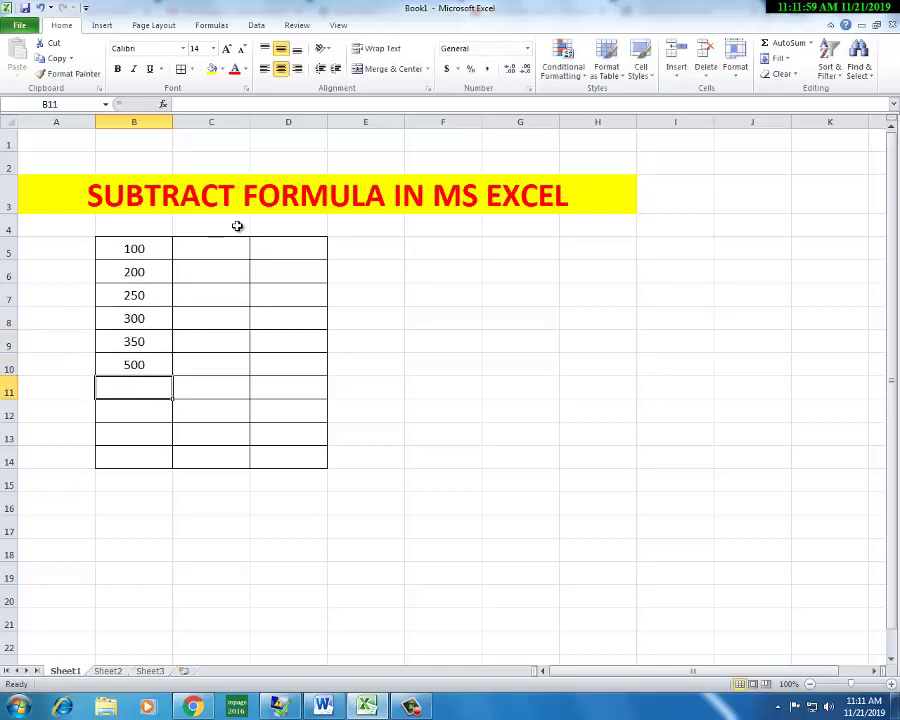
{"action": "type", "text": "600"}
{"action": "key", "text": "Return"}
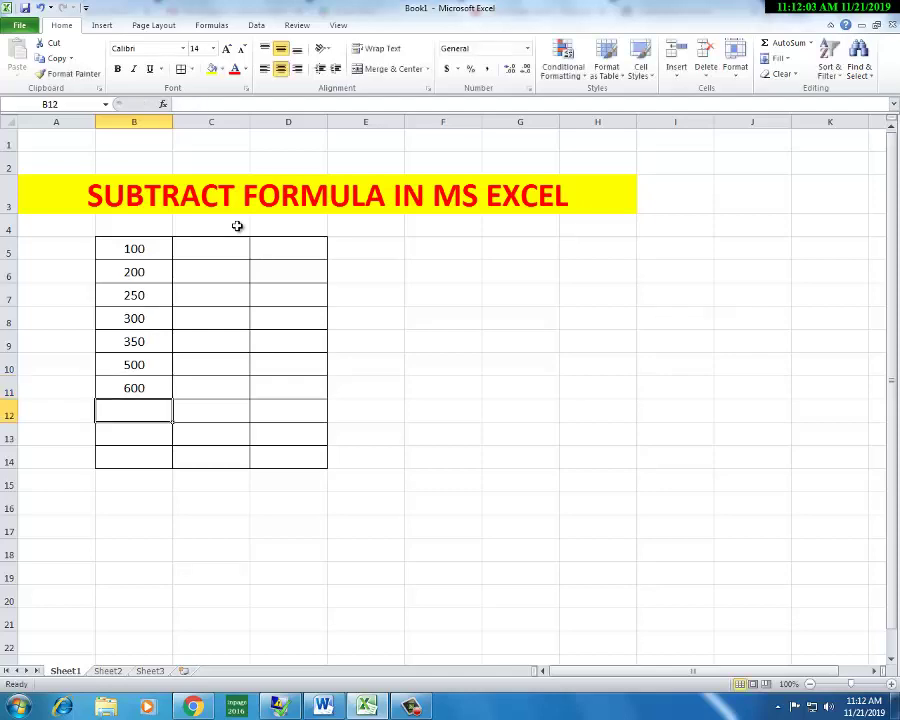
{"action": "type", "text": "700"}
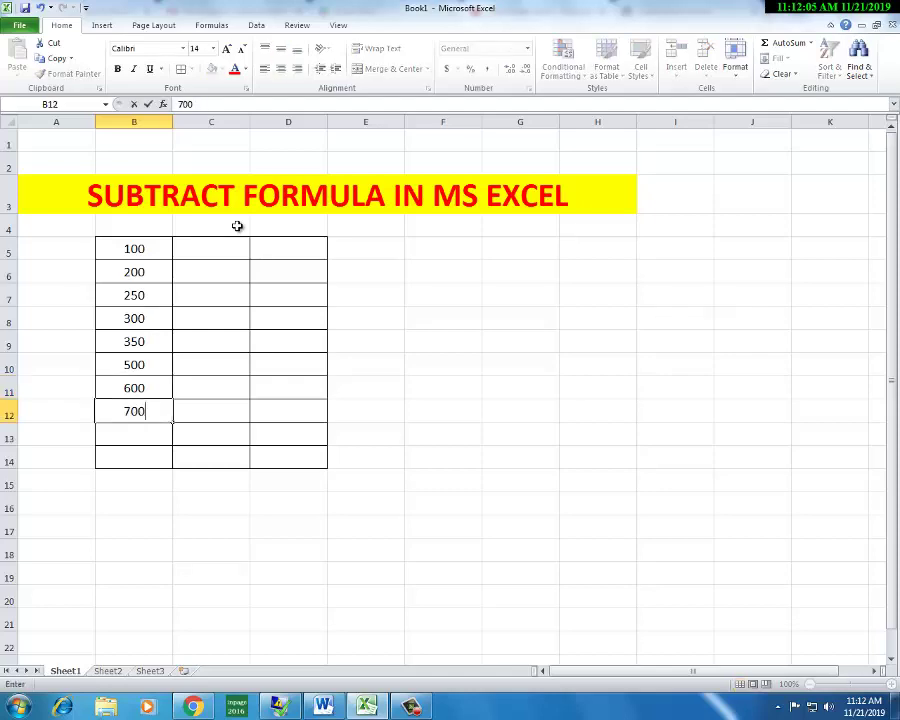
{"action": "key", "text": "Return"}
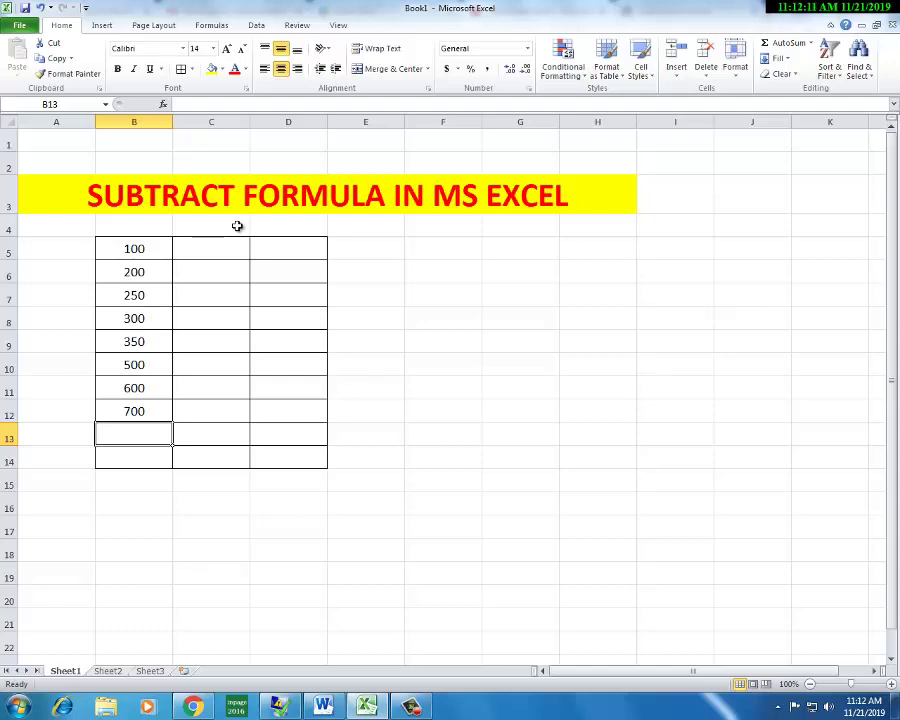
{"action": "type", "text": "850"}
{"action": "key", "text": "Return"}
{"action": "type", "text": "9"}
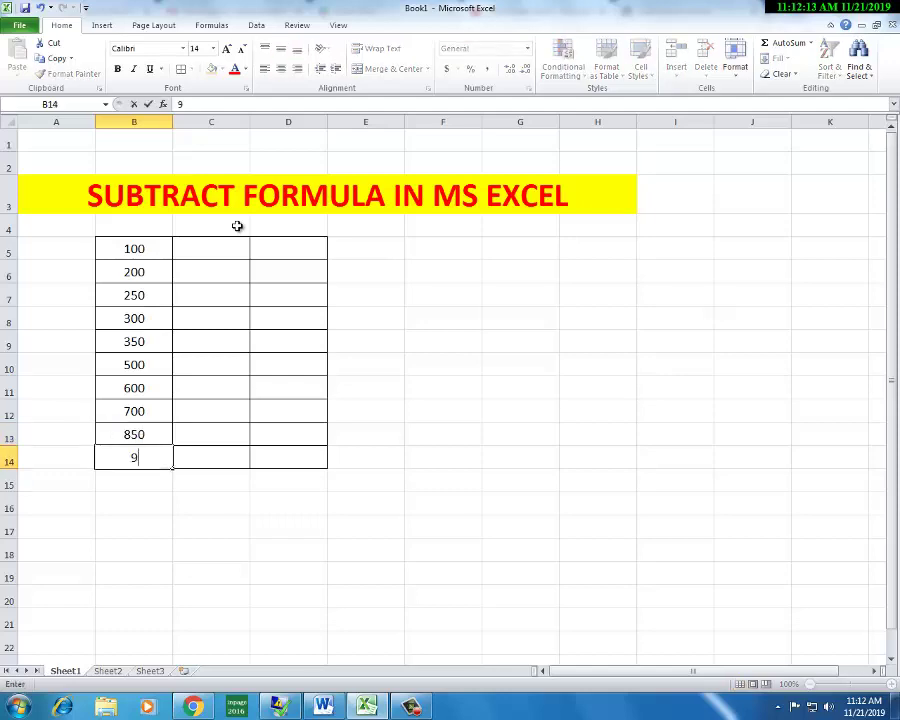
{"action": "type", "text": "00"}
{"action": "key", "text": "Return"}
{"action": "key", "text": "Right"}
{"action": "key", "text": "Up"}
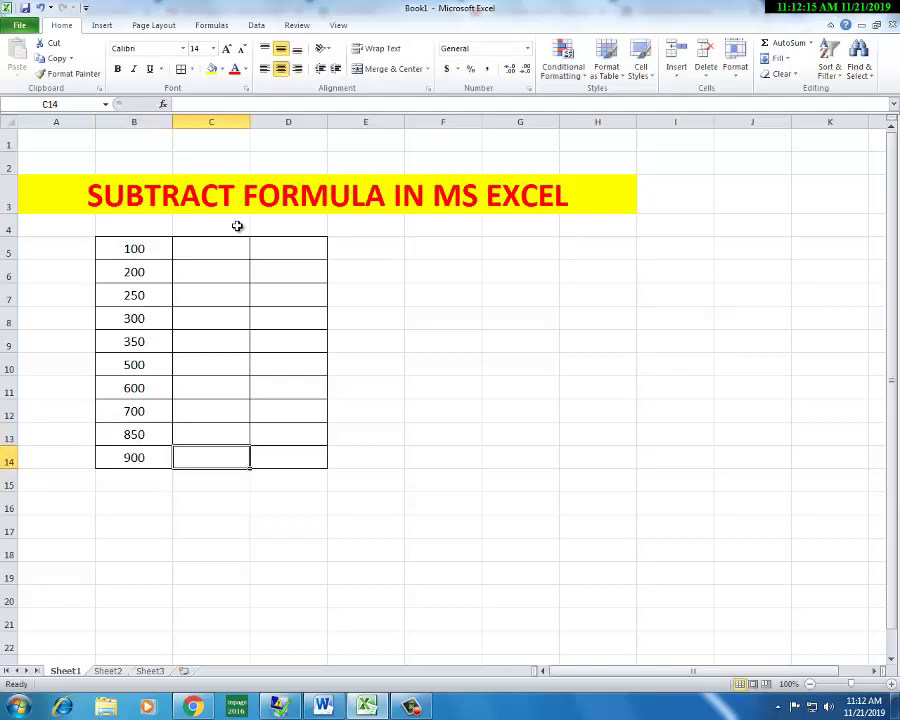
{"action": "key", "text": "Up"}
{"action": "key", "text": "Up"}
{"action": "key", "text": "Up"}
{"action": "key", "text": "Up"}
{"action": "key", "text": "Up"}
{"action": "key", "text": "Up"}
{"action": "key", "text": "Up"}
{"action": "key", "text": "Up"}
{"action": "key", "text": "Up"}
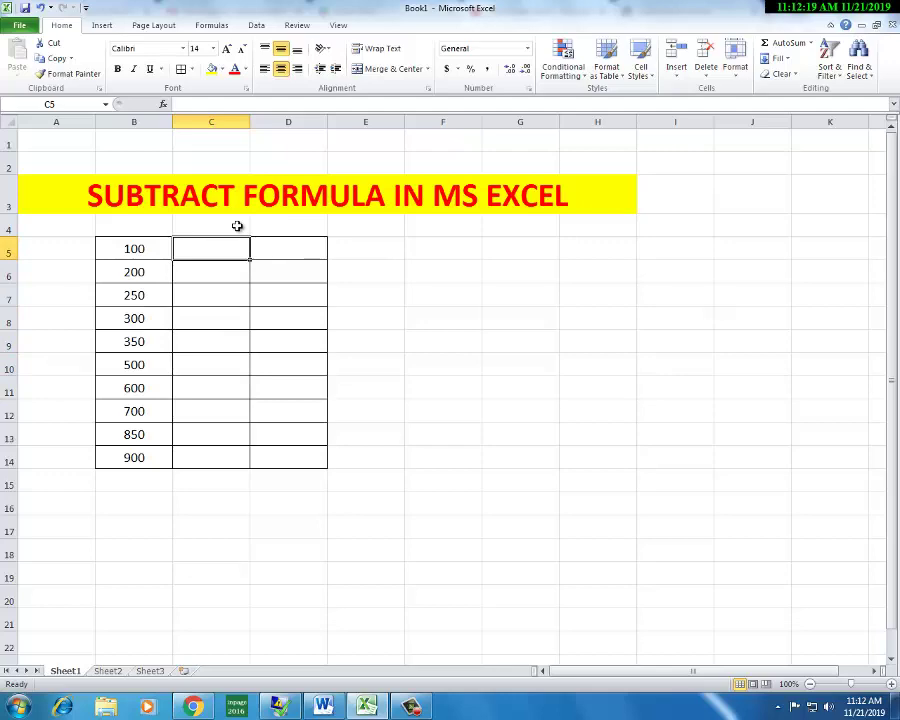
Step: Enter 50, 120, 200, 50 and 250 into C5:C9
{"action": "type", "text": "50"}
{"action": "key", "text": "Return"}
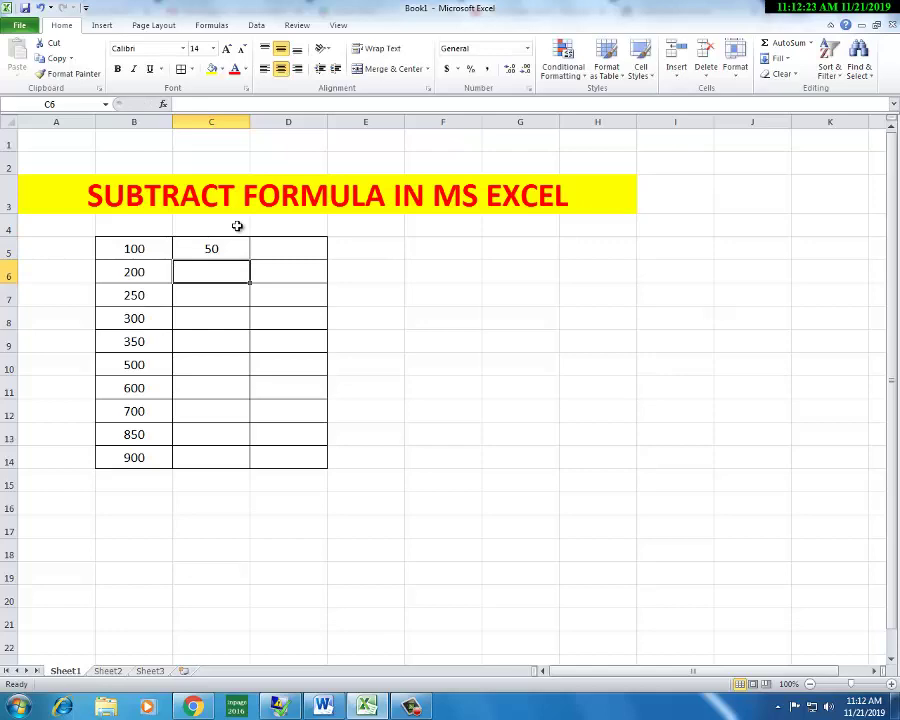
{"action": "type", "text": "120"}
{"action": "key", "text": "Return"}
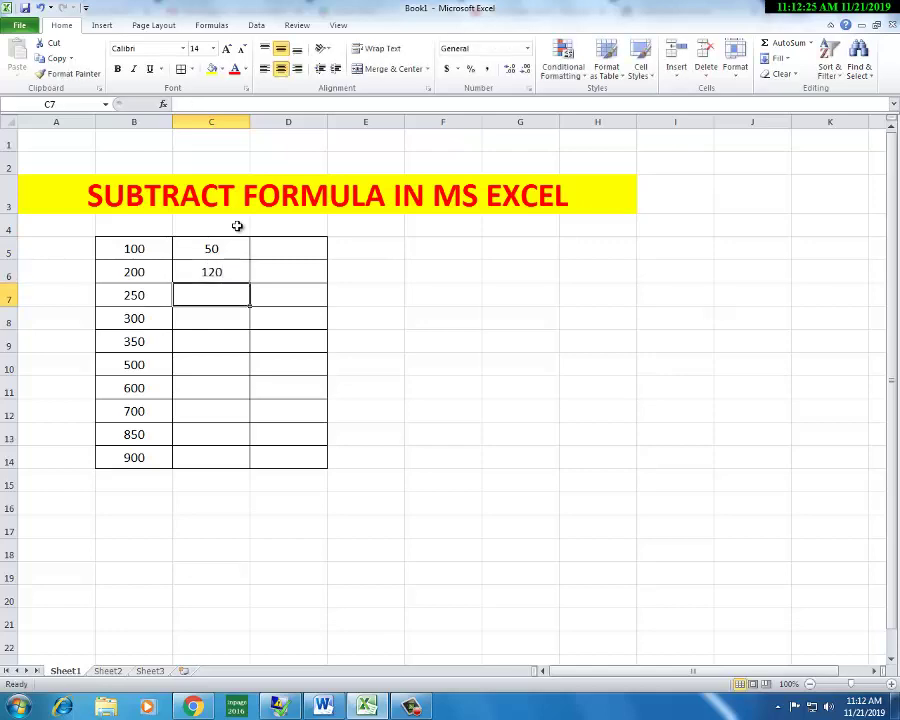
{"action": "type", "text": "2"}
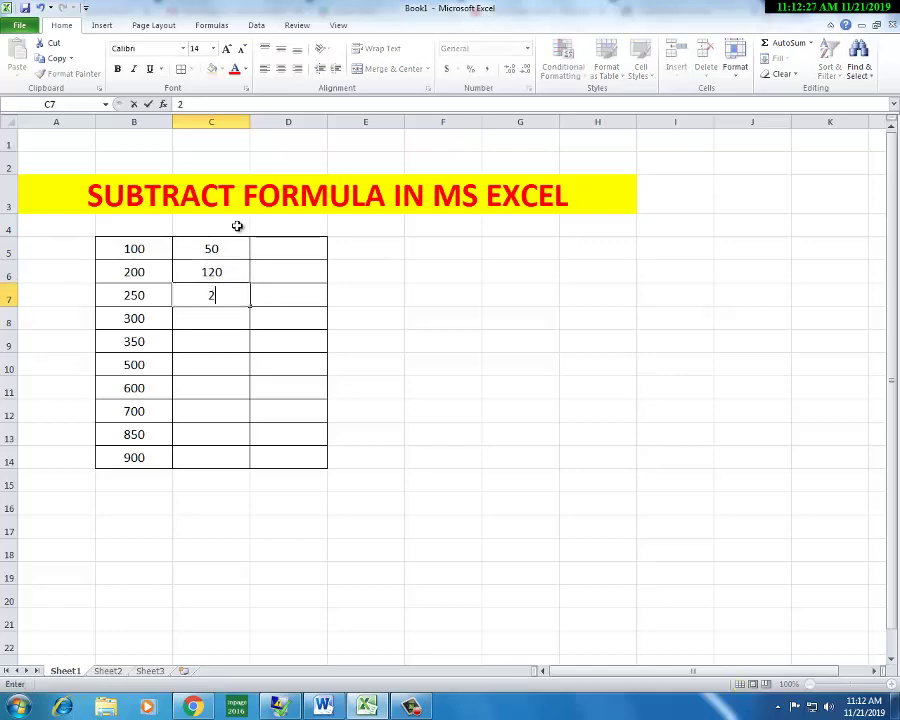
{"action": "type", "text": "00"}
{"action": "key", "text": "Return"}
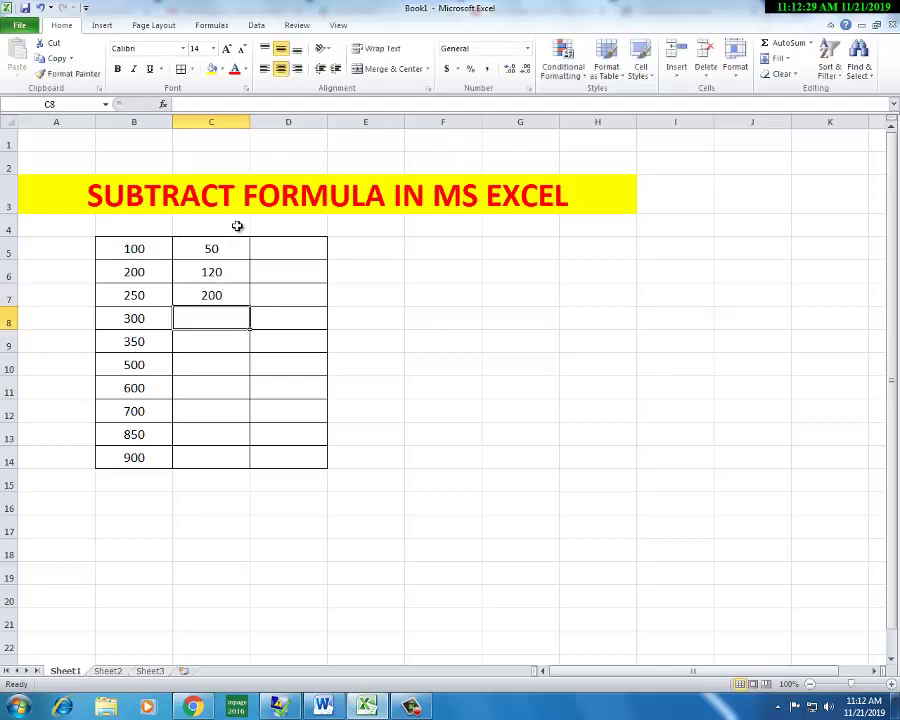
{"action": "type", "text": "50"}
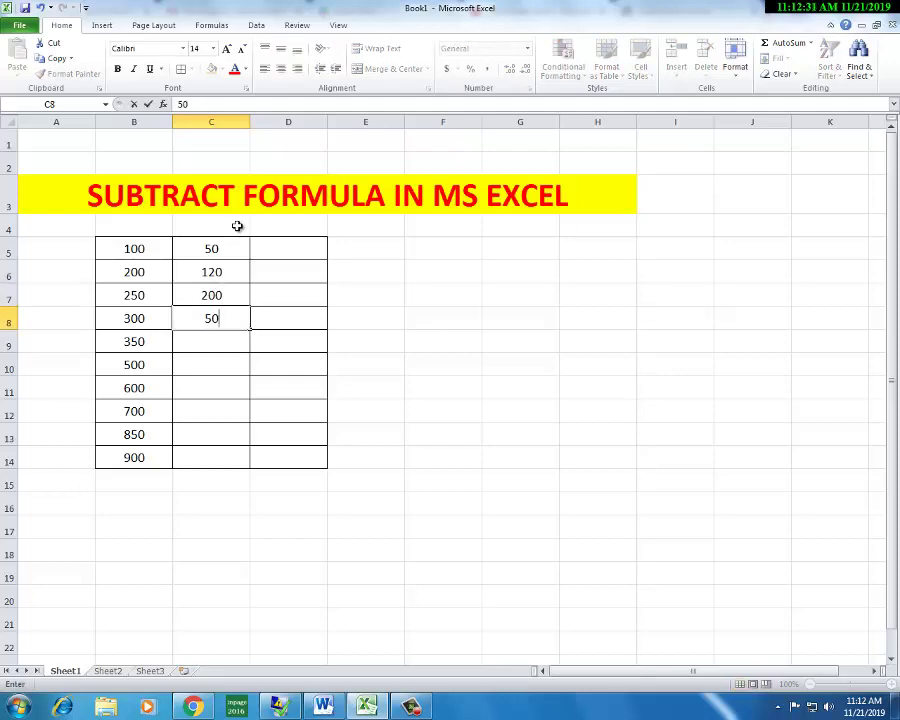
{"action": "key", "text": "Return"}
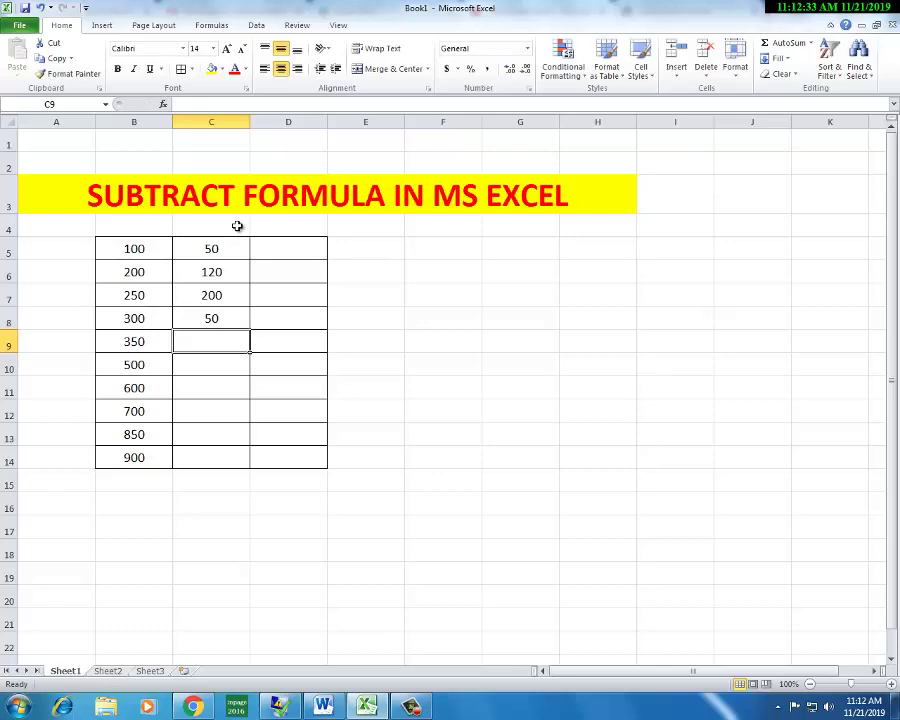
{"action": "type", "text": "250"}
{"action": "key", "text": "Return"}
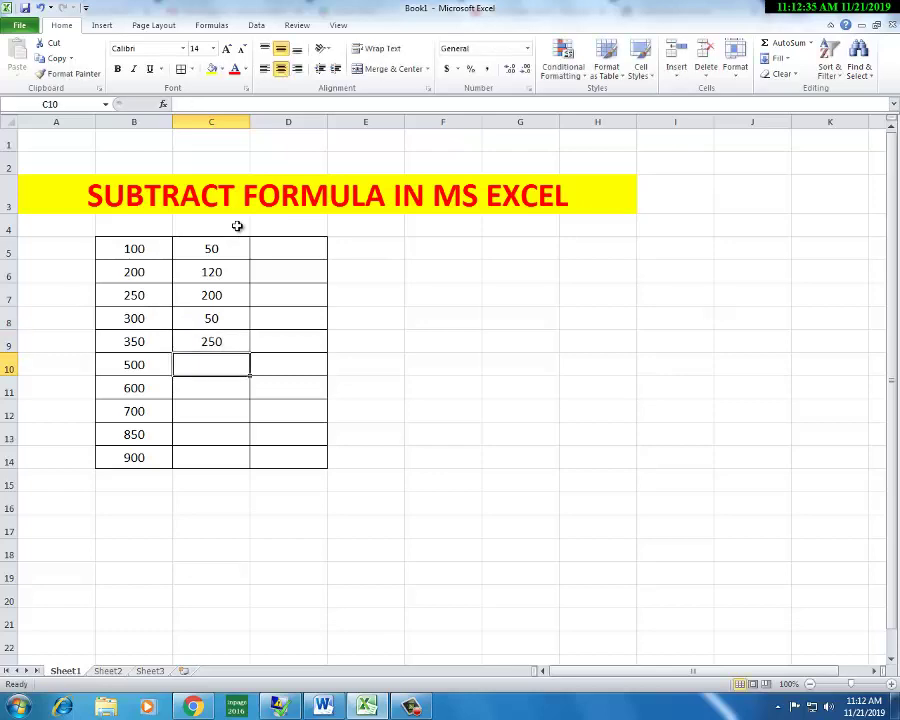
Step: Enter 500, 650, 625, 400 and 500 into C10:C14, dismissing a Windows colour-scheme prompt
{"action": "type", "text": "5"}
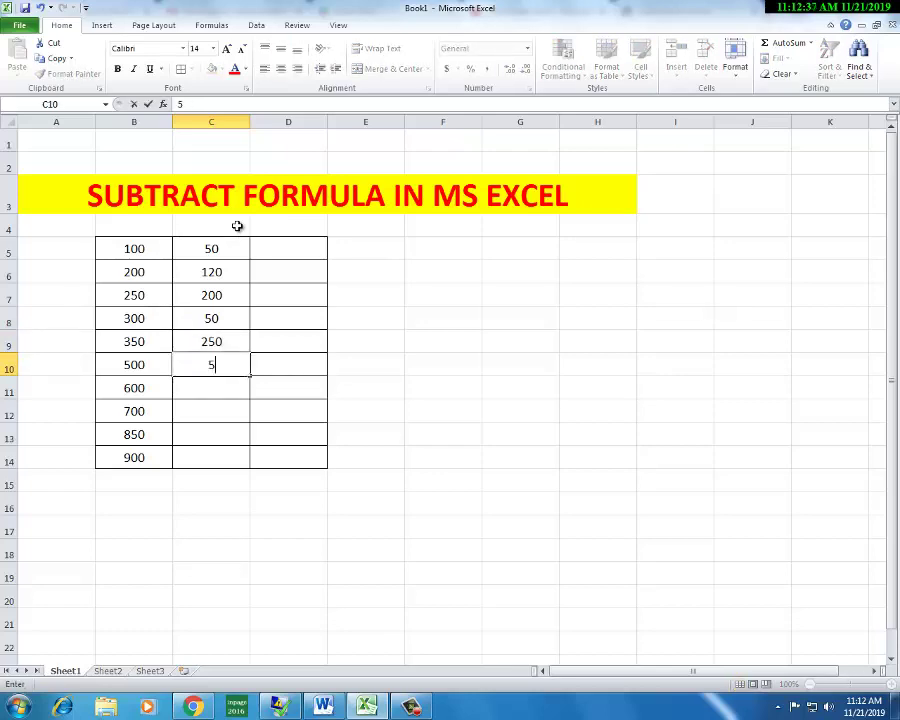
{"action": "type", "text": "00"}
{"action": "key", "text": "Return"}
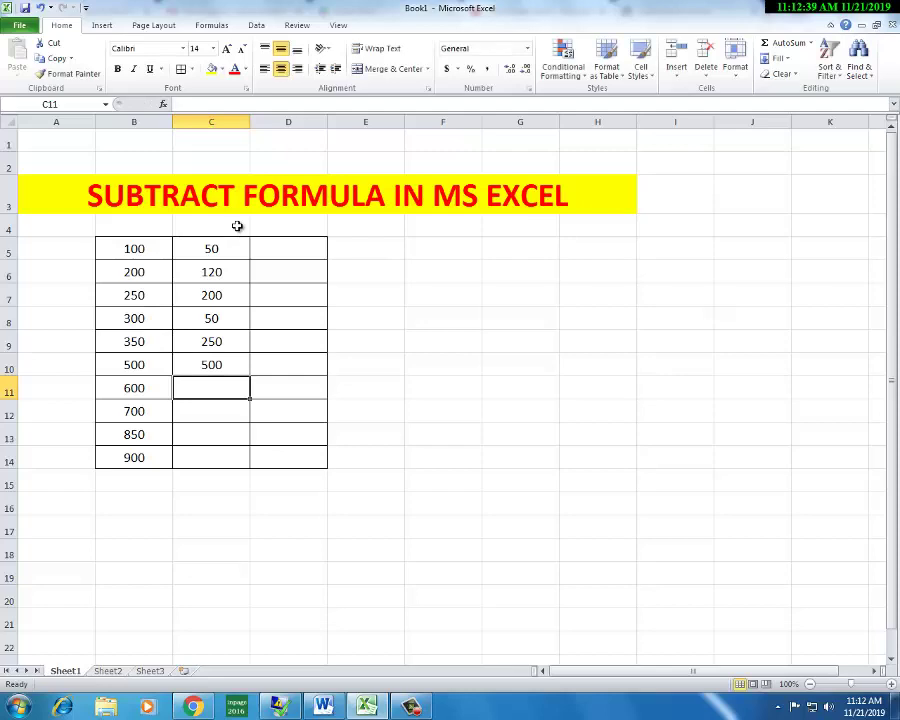
{"action": "type", "text": "650"}
{"action": "key", "text": "Return"}
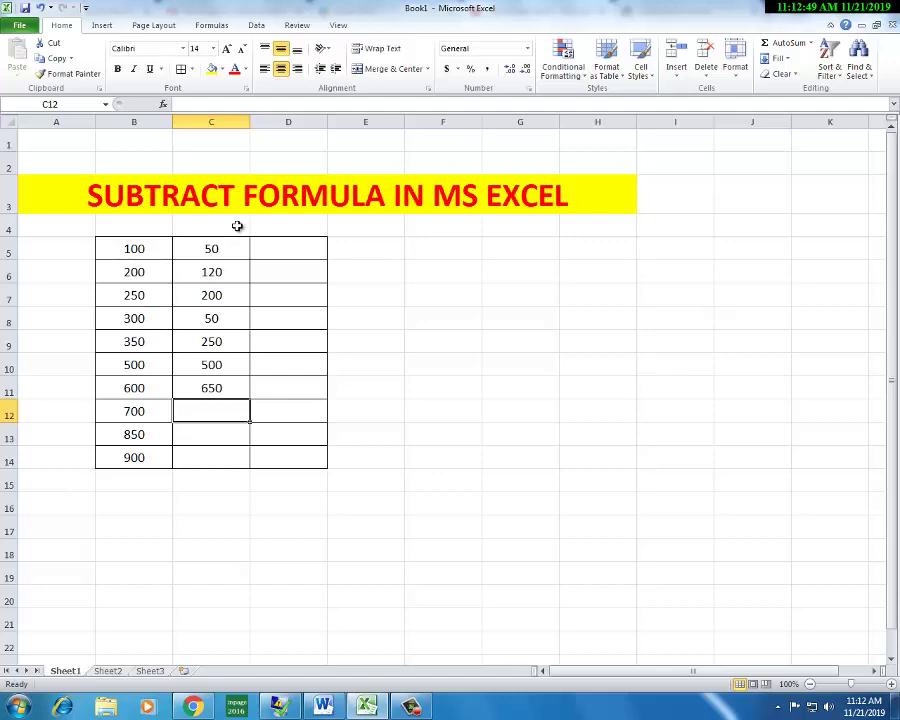
{"action": "type", "text": "625"}
{"action": "key", "text": "Return"}
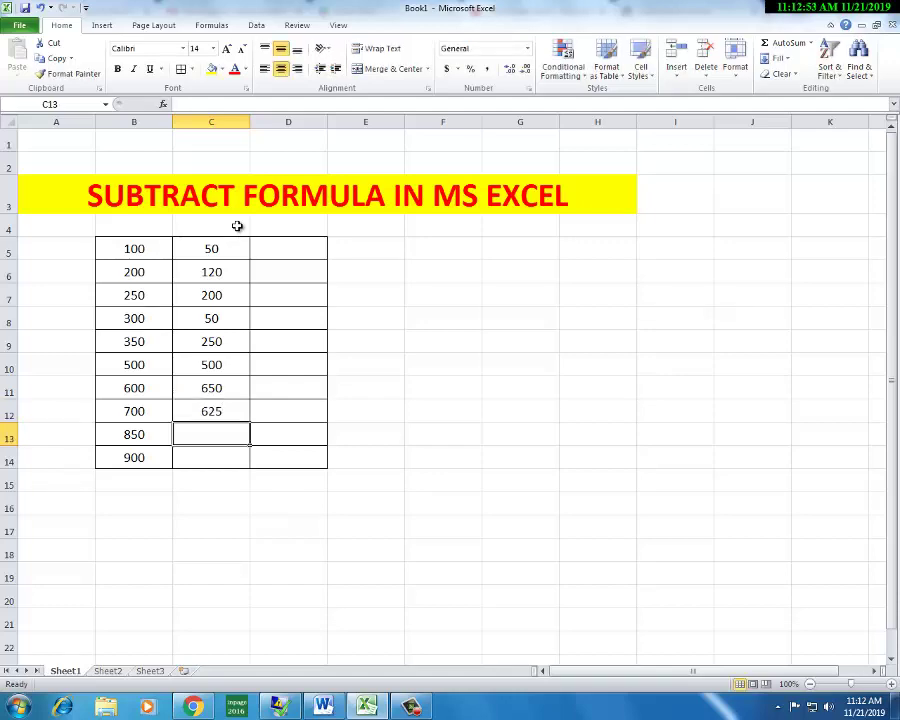
{"action": "type", "text": "400"}
{"action": "key", "text": "Return"}
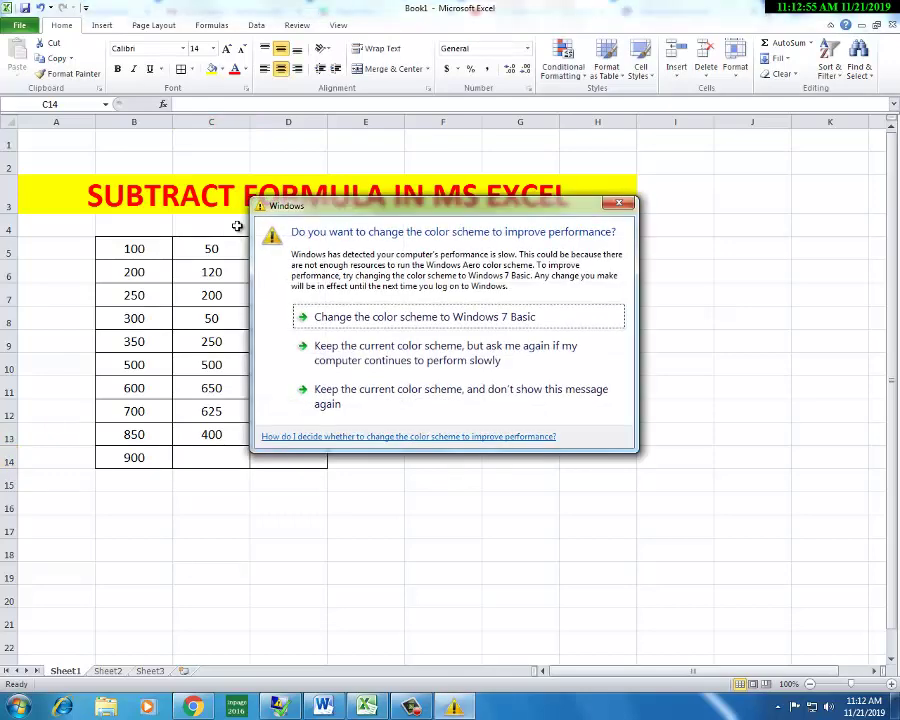
{"action": "key", "text": "Escape"}
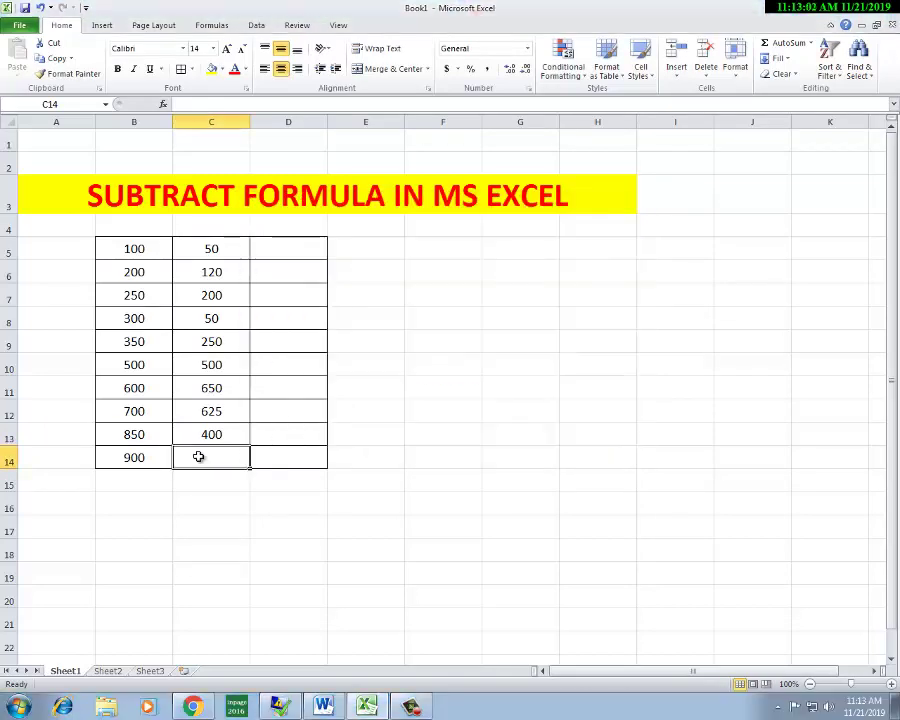
{"action": "type", "text": "500"}
{"action": "key", "text": "Return"}
{"action": "key", "text": "Right"}
{"action": "key", "text": "Up"}
{"action": "key", "text": "Up"}
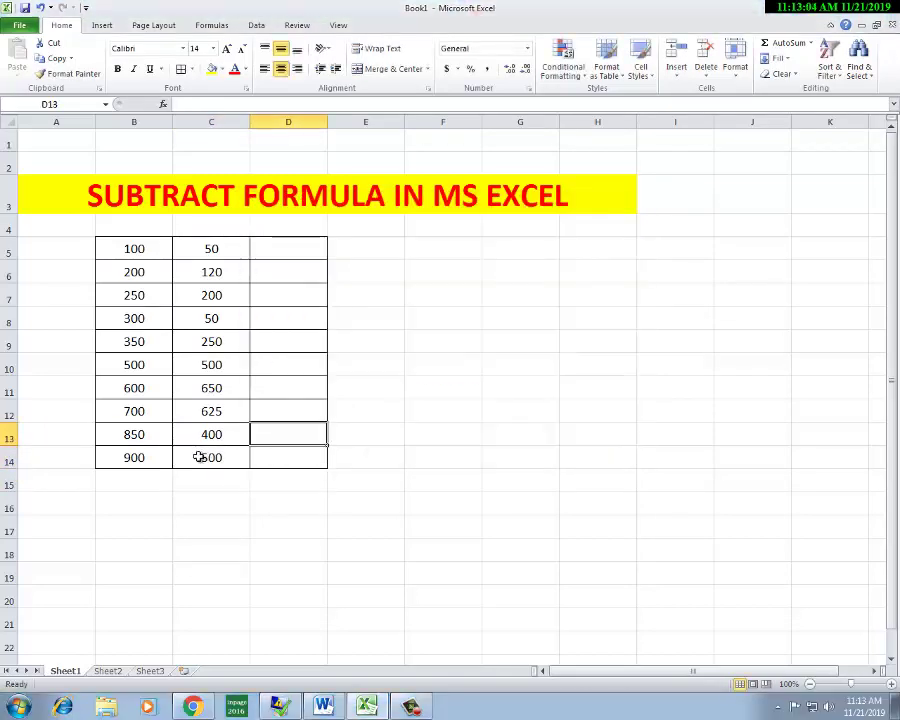
{"action": "key", "text": "Up"}
{"action": "key", "text": "Up"}
{"action": "key", "text": "Up"}
{"action": "key", "text": "Up"}
{"action": "key", "text": "Up"}
{"action": "key", "text": "Up"}
{"action": "key", "text": "Up"}
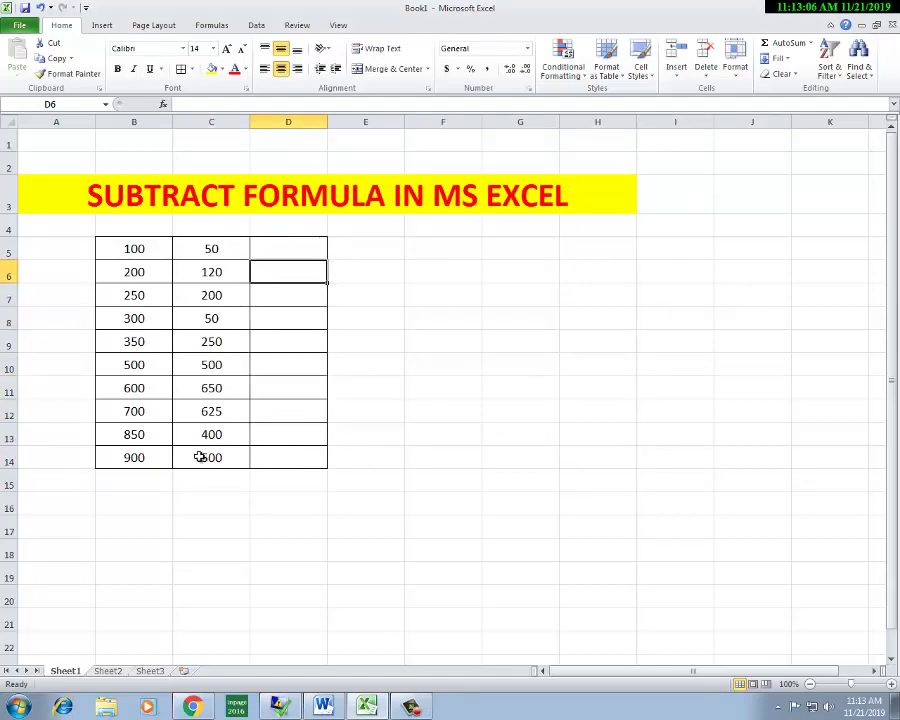
{"action": "left_click_drag", "start_coordinate": [132, 249], "coordinate": [190, 249]}
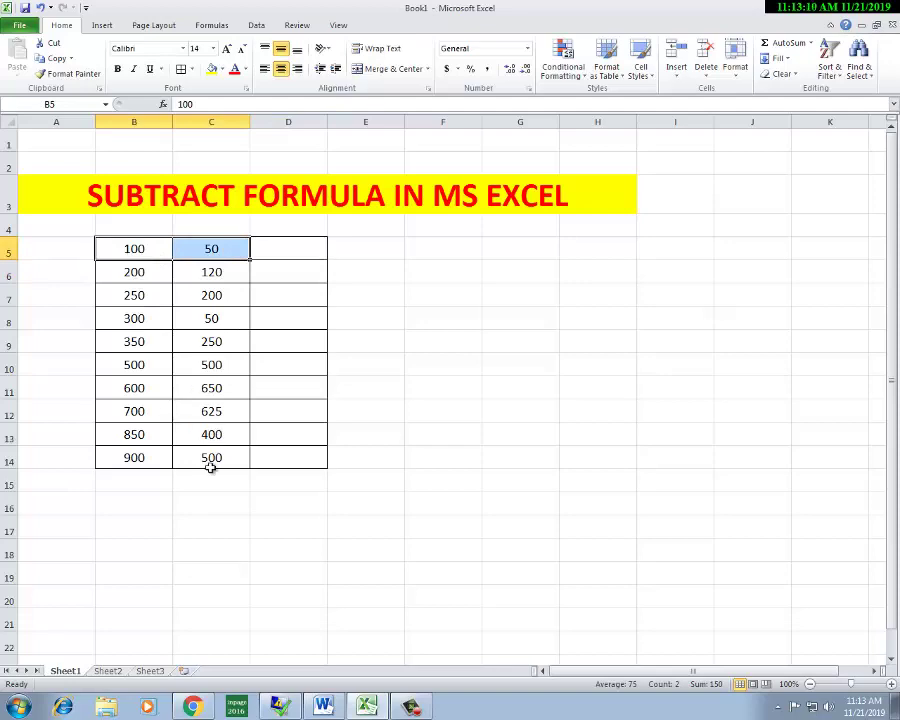
{"action": "left_click", "coordinate": [150, 272]}
{"action": "mouse_move", "coordinate": [136, 250]}
{"action": "left_mouse_down"}
{"action": "mouse_move", "coordinate": [208, 343]}
{"action": "mouse_move", "coordinate": [209, 427]}
{"action": "left_mouse_up"}
{"action": "left_click", "coordinate": [180, 341]}
{"action": "left_click", "coordinate": [128, 250]}
{"action": "left_click", "coordinate": [200, 246]}
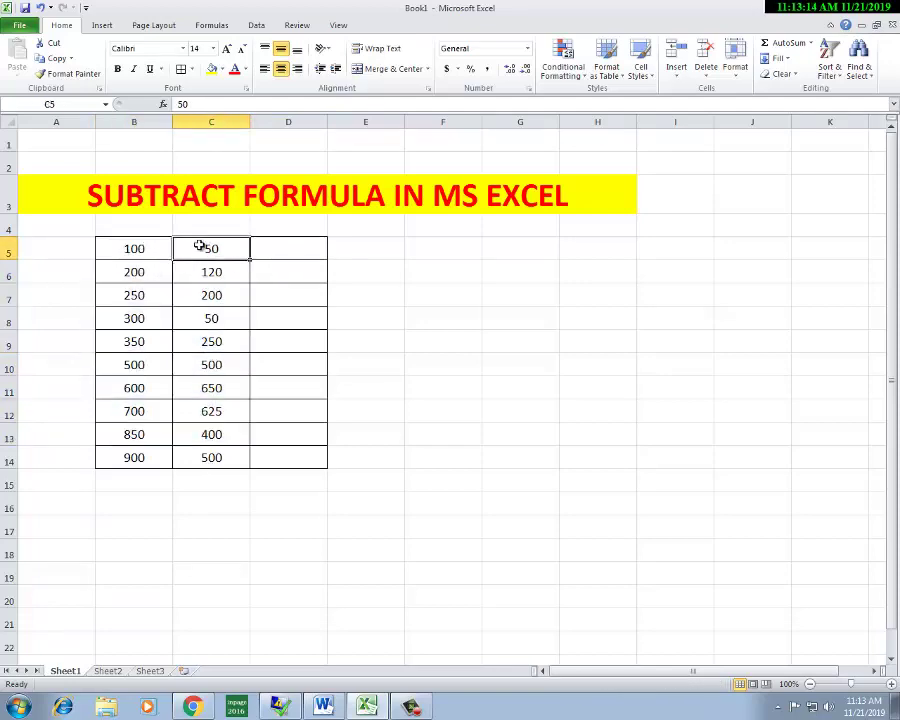
{"action": "left_click", "coordinate": [289, 248]}
{"action": "left_click", "coordinate": [131, 270]}
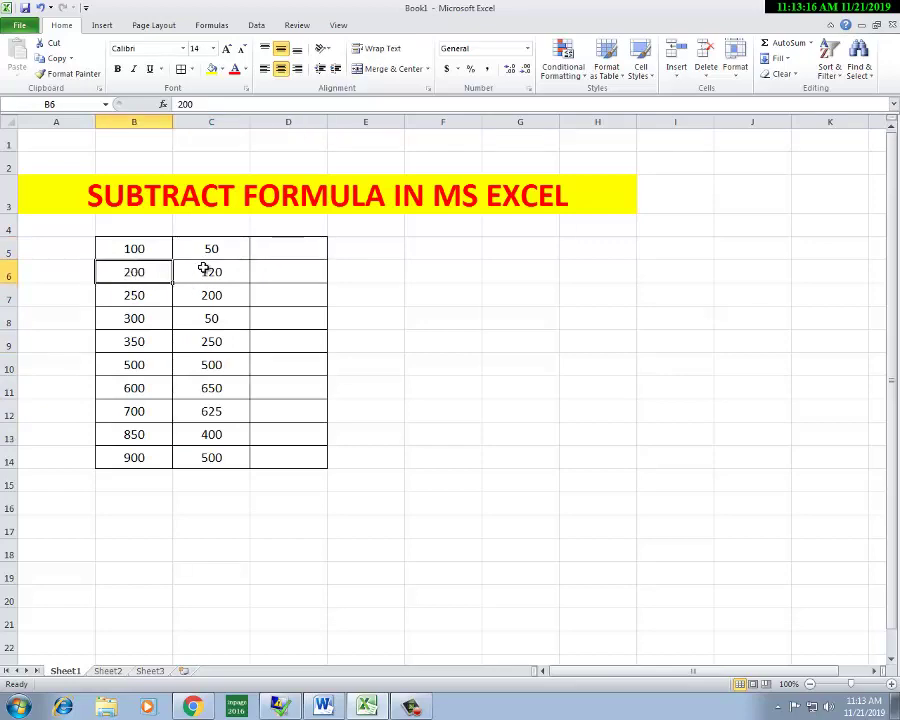
{"action": "left_click", "coordinate": [205, 268]}
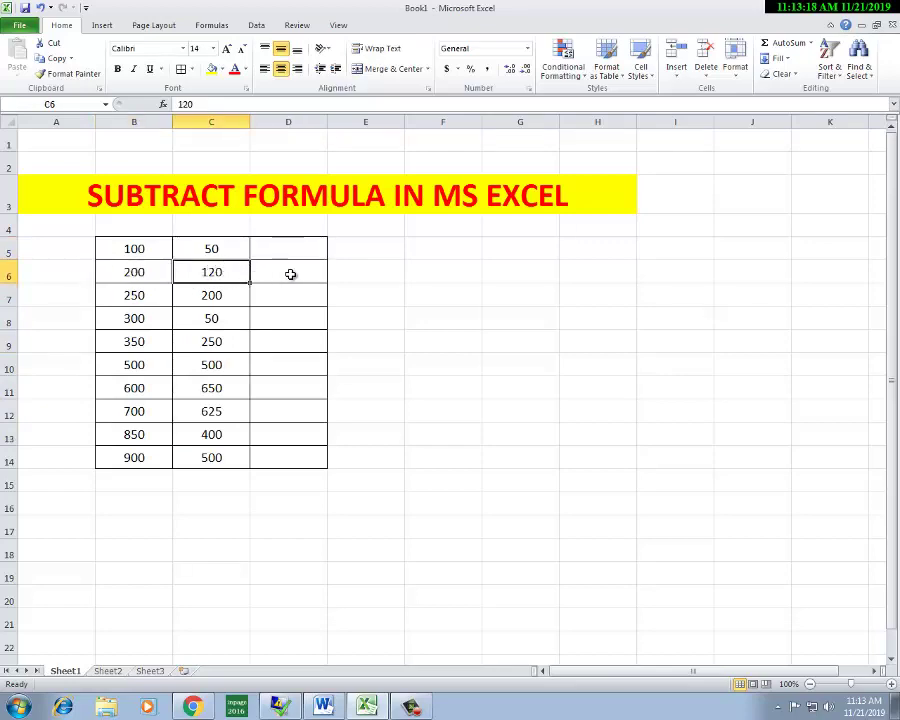
{"action": "left_click", "coordinate": [290, 274]}
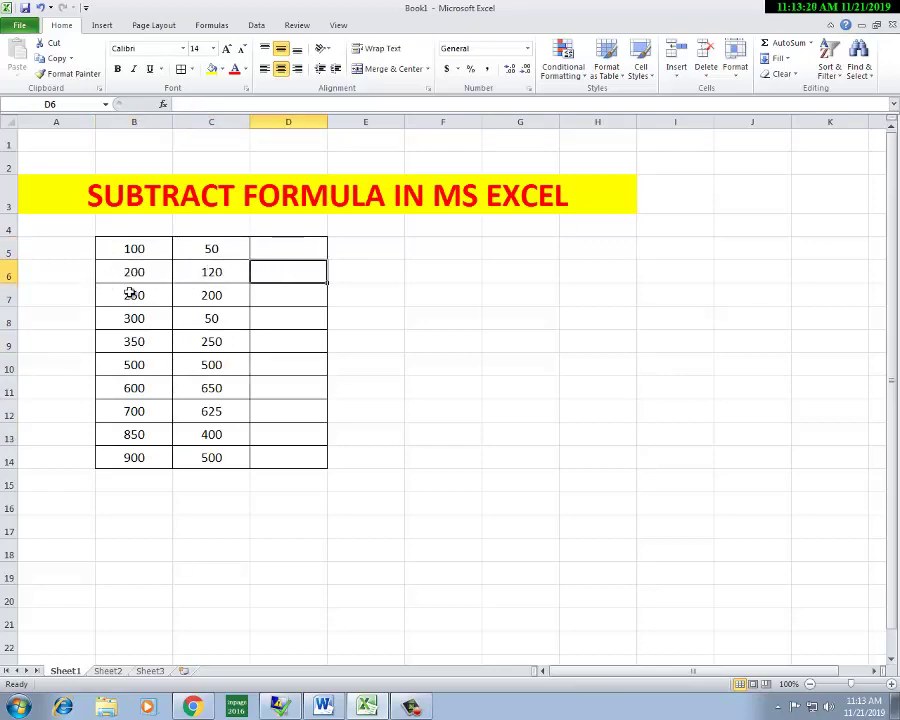
{"action": "left_click_drag", "start_coordinate": [287, 240], "coordinate": [289, 460]}
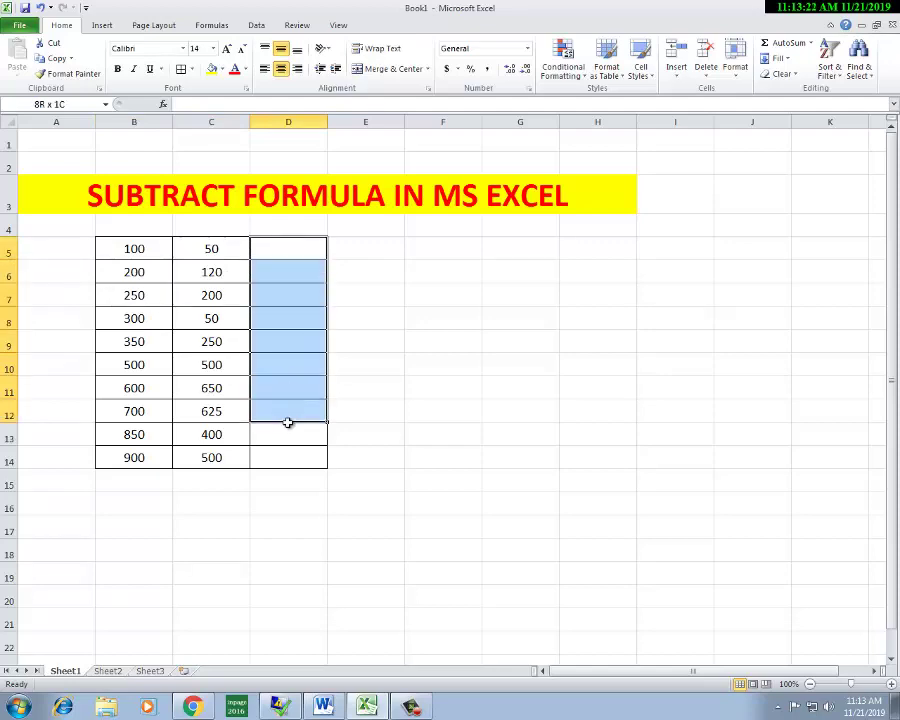
{"action": "left_click", "coordinate": [292, 266]}
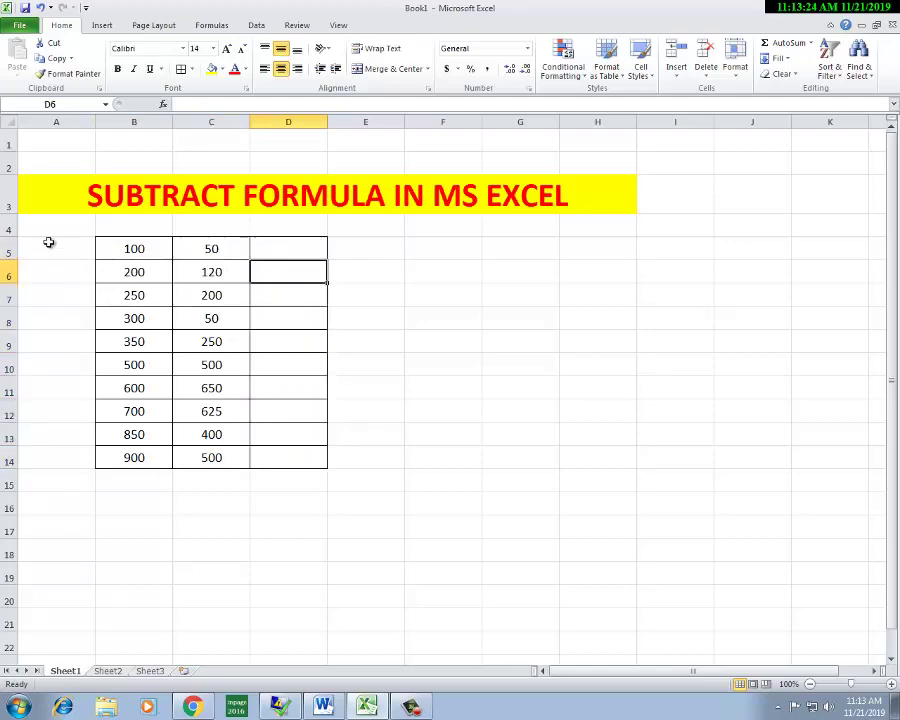
{"action": "right_click", "coordinate": [5, 228]}
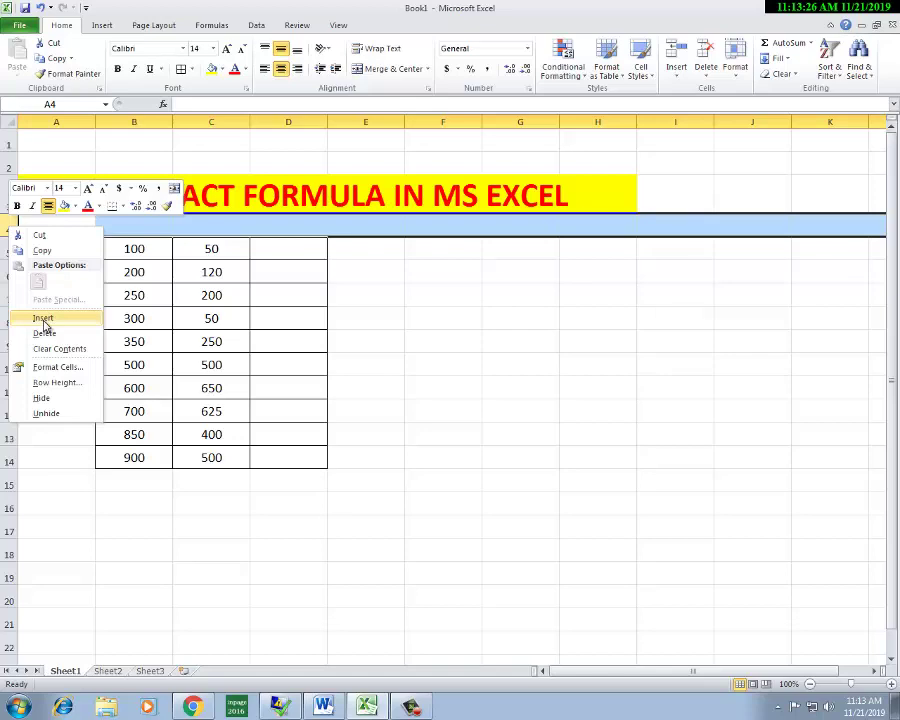
{"action": "left_click", "coordinate": [43, 318]}
{"action": "left_click", "coordinate": [190, 306]}
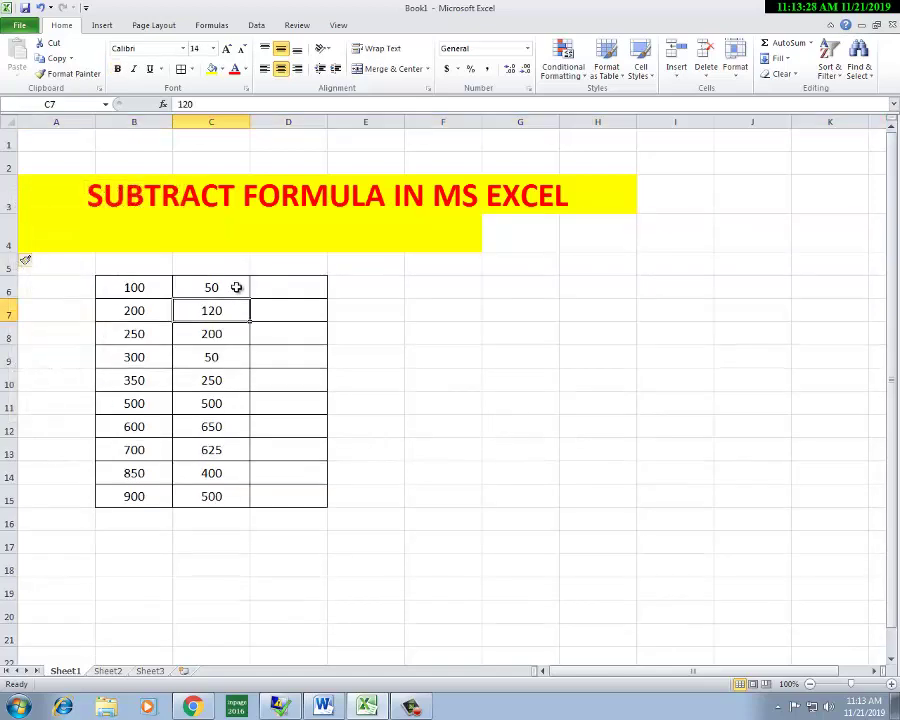
{"action": "key", "text": "ctrl+z"}
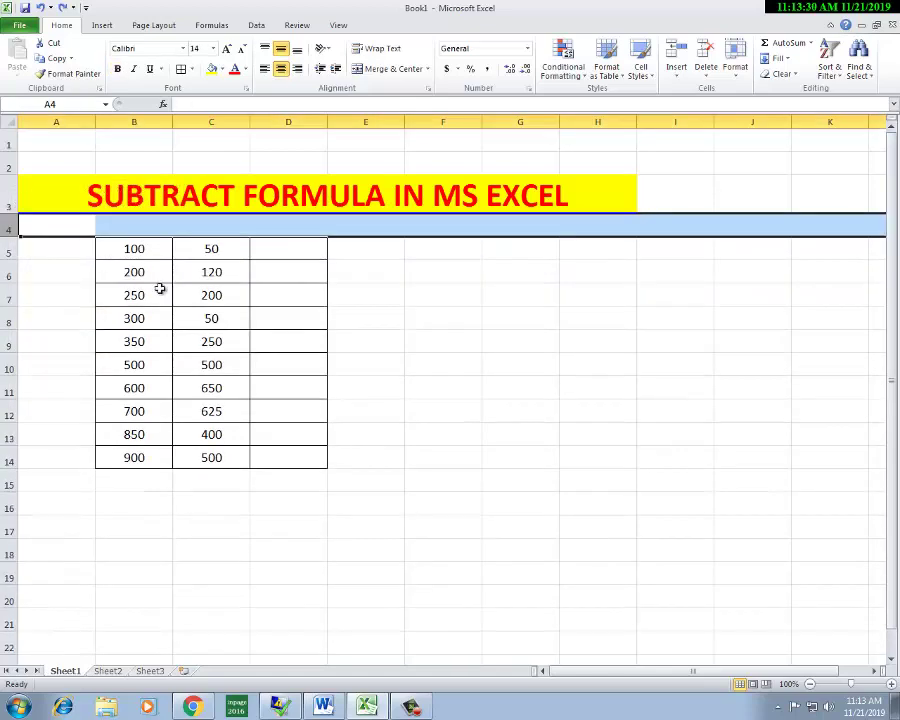
{"action": "left_click", "coordinate": [152, 287]}
{"action": "left_click_drag", "start_coordinate": [137, 250], "coordinate": [215, 458]}
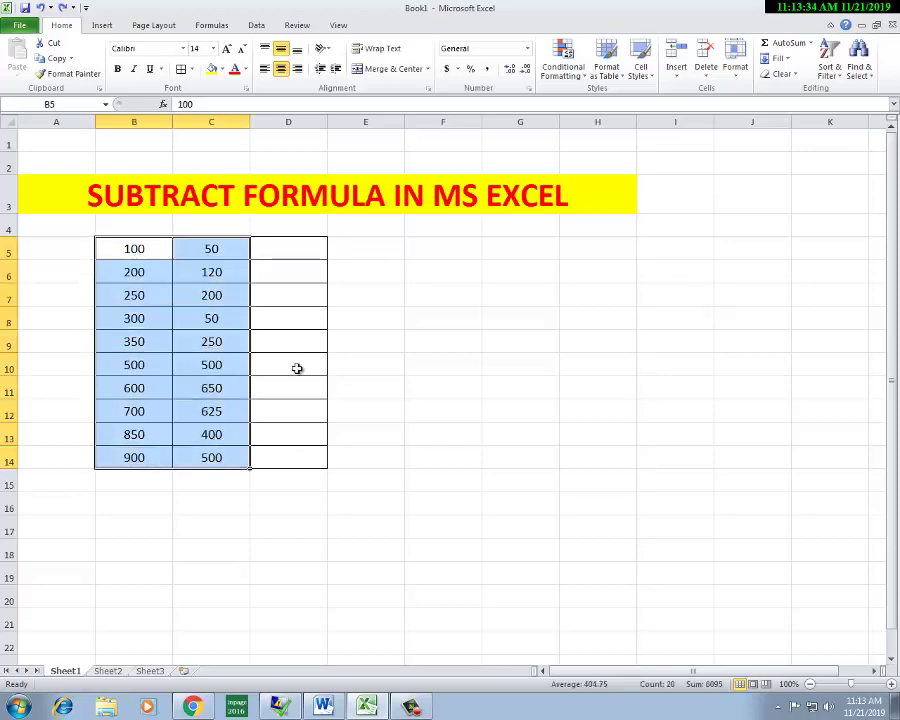
{"action": "left_click", "coordinate": [282, 253]}
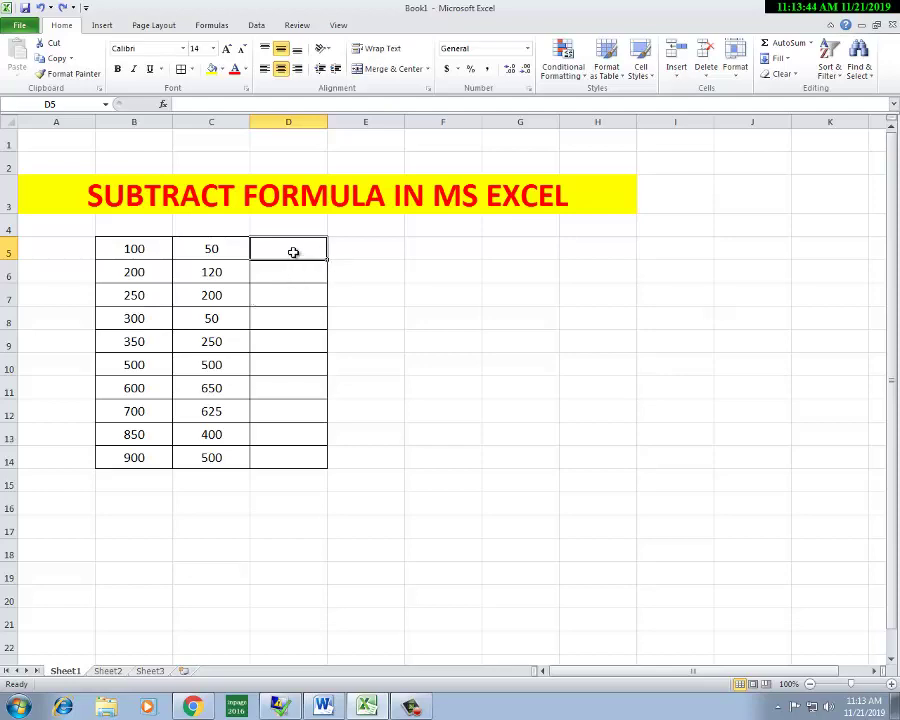
Step: Enter =B5-C5 in D5 so it shows 50
{"action": "type", "text": "="}
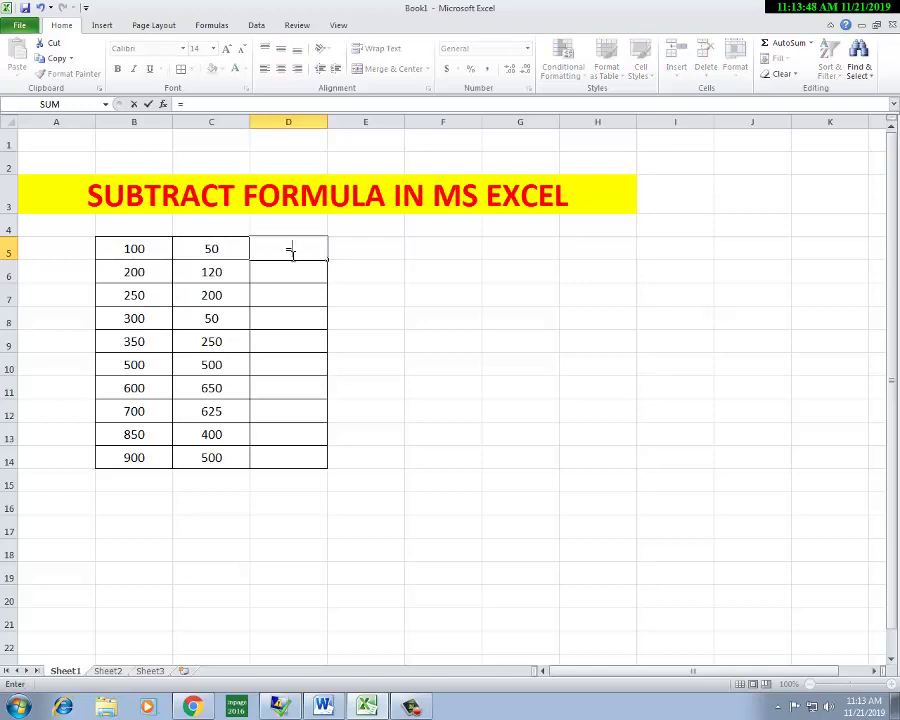
{"action": "left_click", "coordinate": [156, 252]}
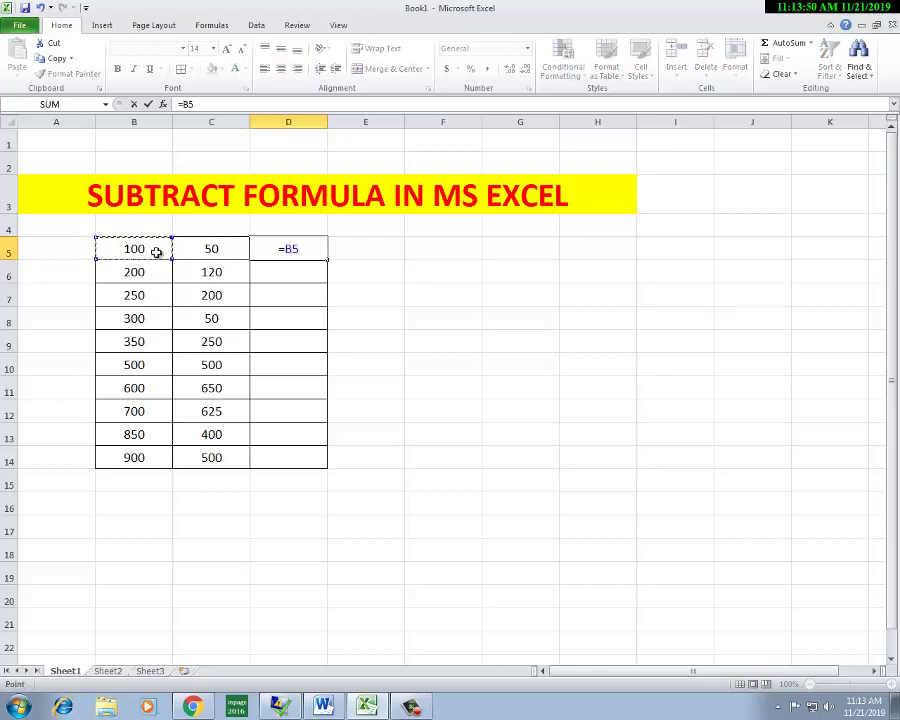
{"action": "type", "text": "-"}
{"action": "left_click", "coordinate": [183, 250]}
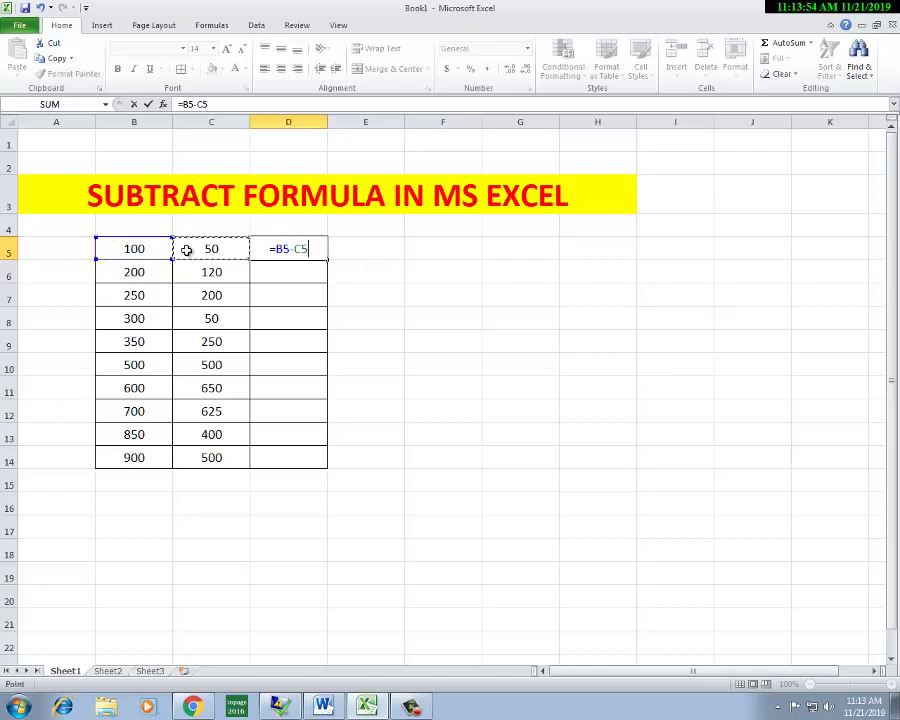
{"action": "key", "text": "Return"}
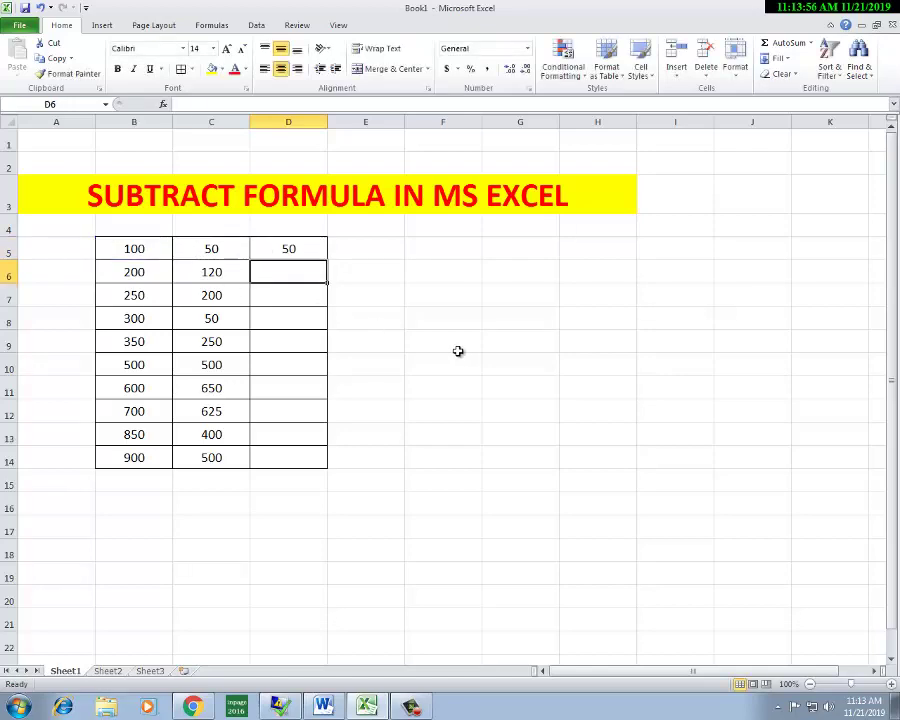
Step: Enter the B6 minus C6 formula in D6 so it shows 80
{"action": "left_click", "coordinate": [453, 346]}
{"action": "left_click", "coordinate": [260, 276]}
{"action": "type", "text": "="}
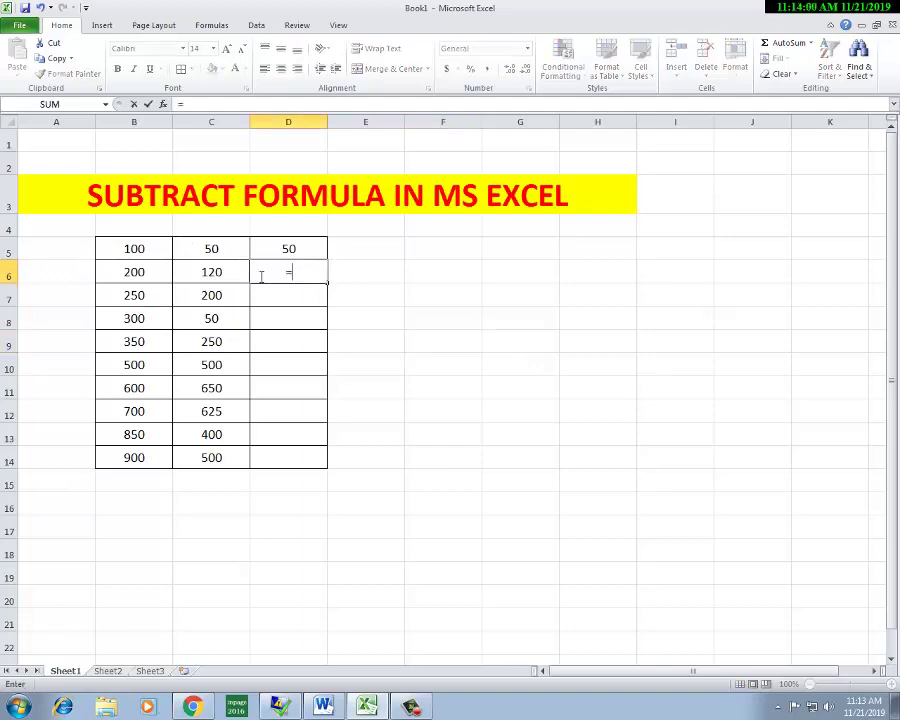
{"action": "left_click", "coordinate": [144, 274]}
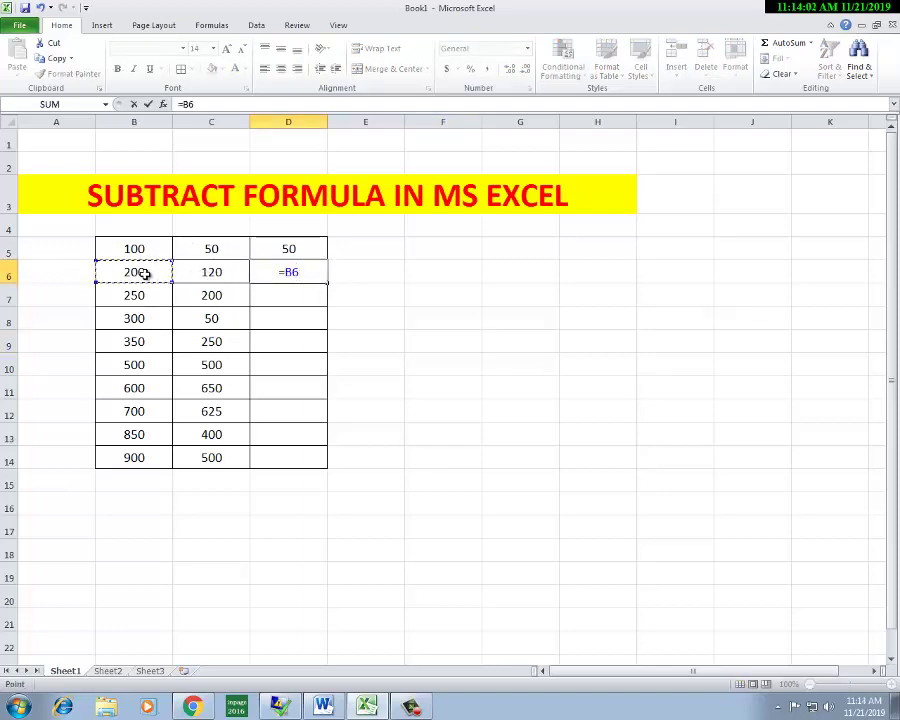
{"action": "type", "text": "-"}
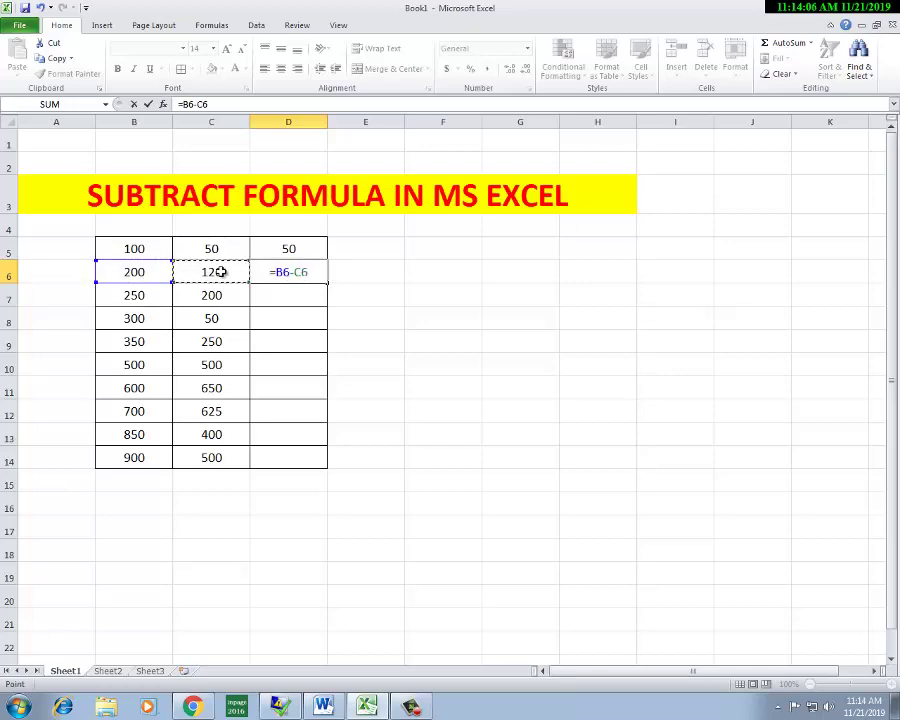
{"action": "key", "text": "Return"}
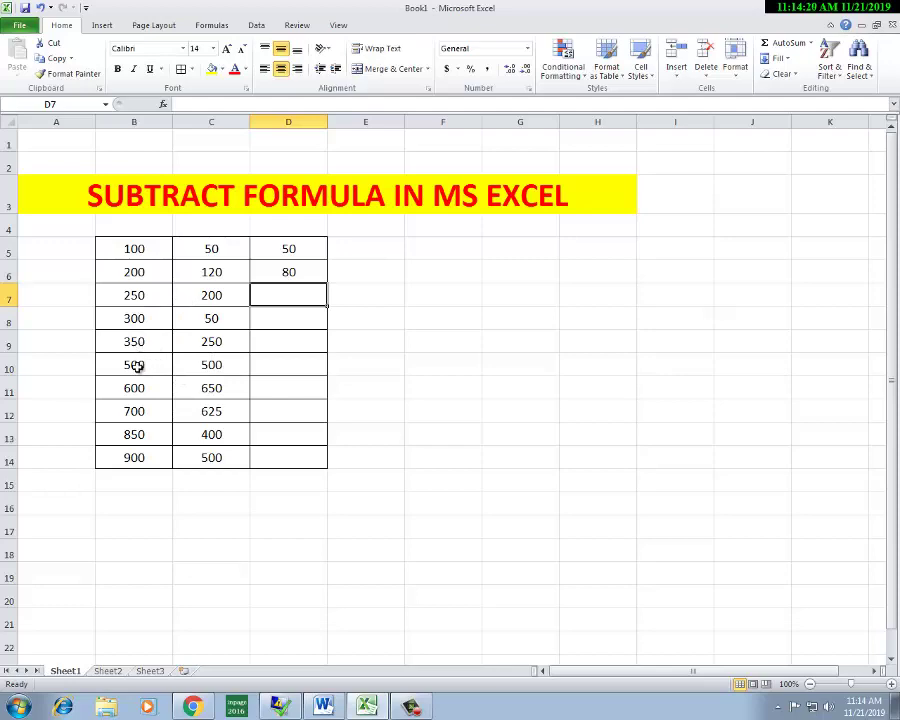
Step: Enter =B11-C11 in D11 so it shows -50
{"action": "left_click", "coordinate": [139, 389]}
{"action": "left_click", "coordinate": [279, 386]}
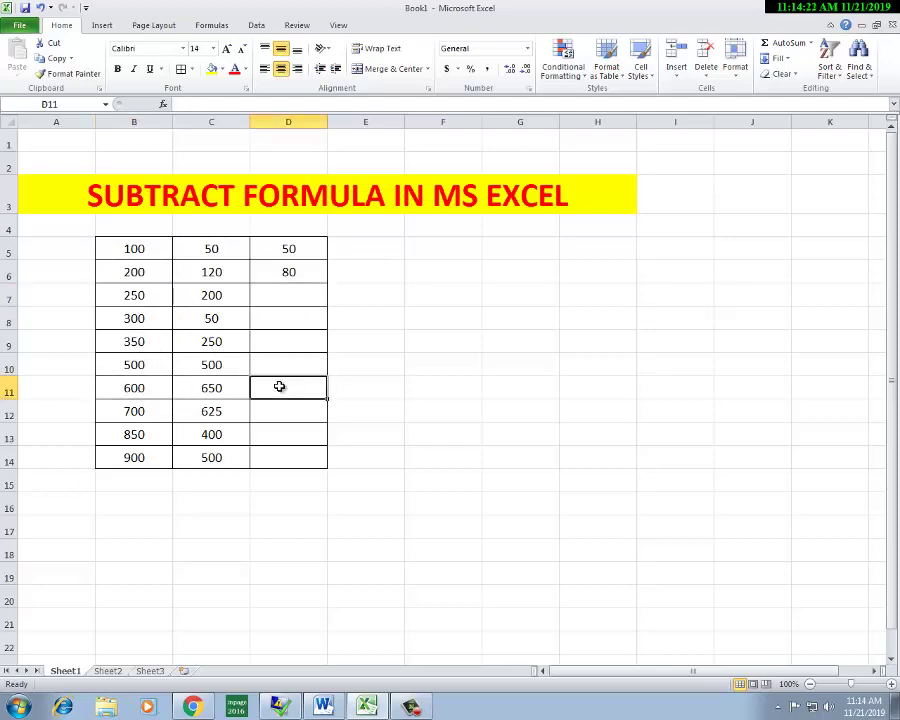
{"action": "type", "text": "="}
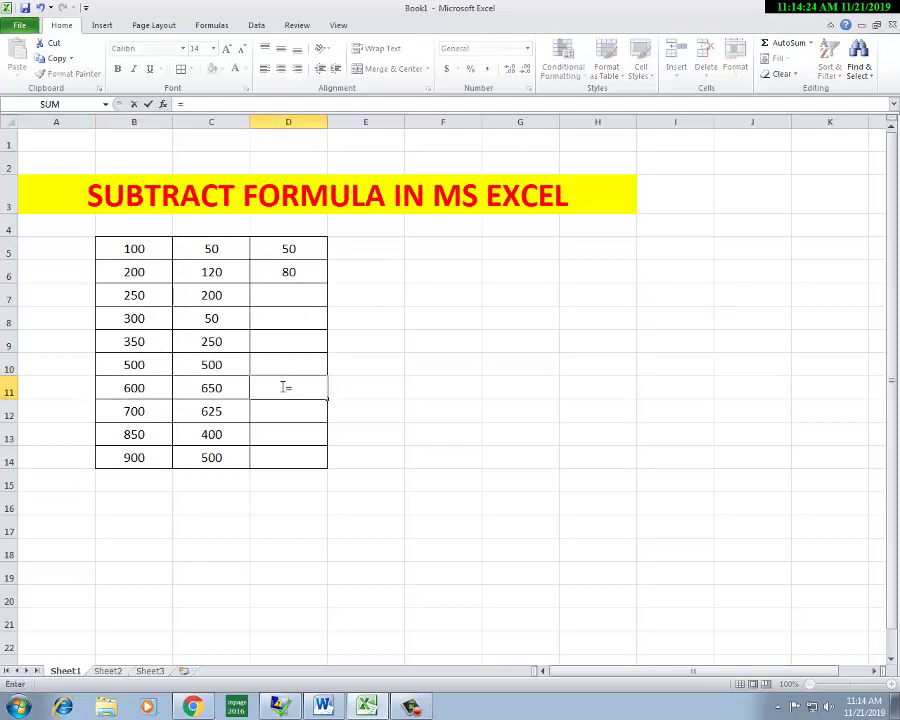
{"action": "left_click", "coordinate": [111, 393]}
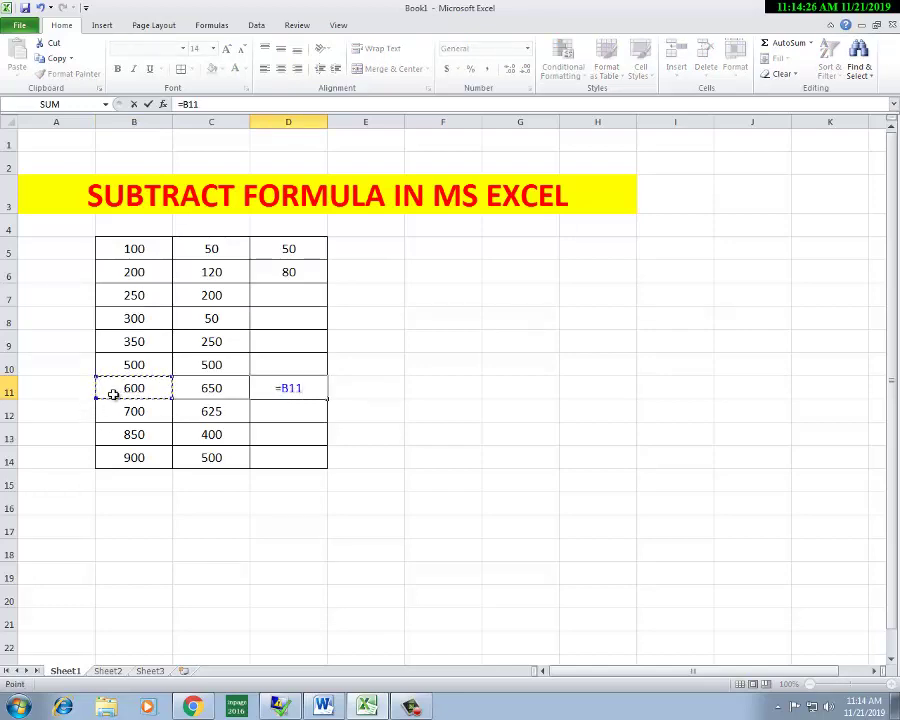
{"action": "type", "text": "-"}
{"action": "left_click", "coordinate": [203, 389]}
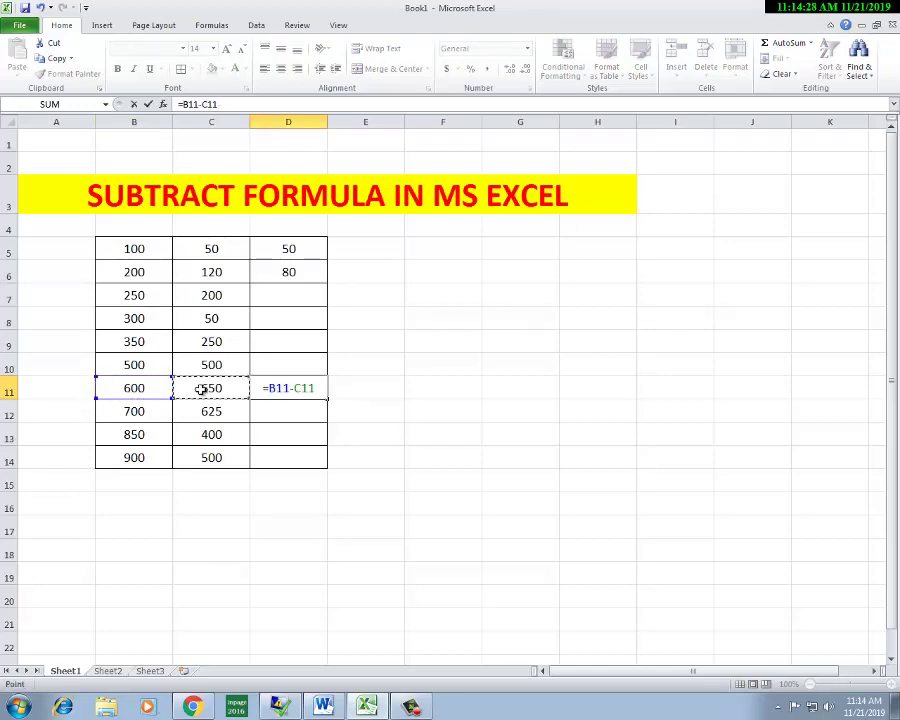
{"action": "key", "text": "Return"}
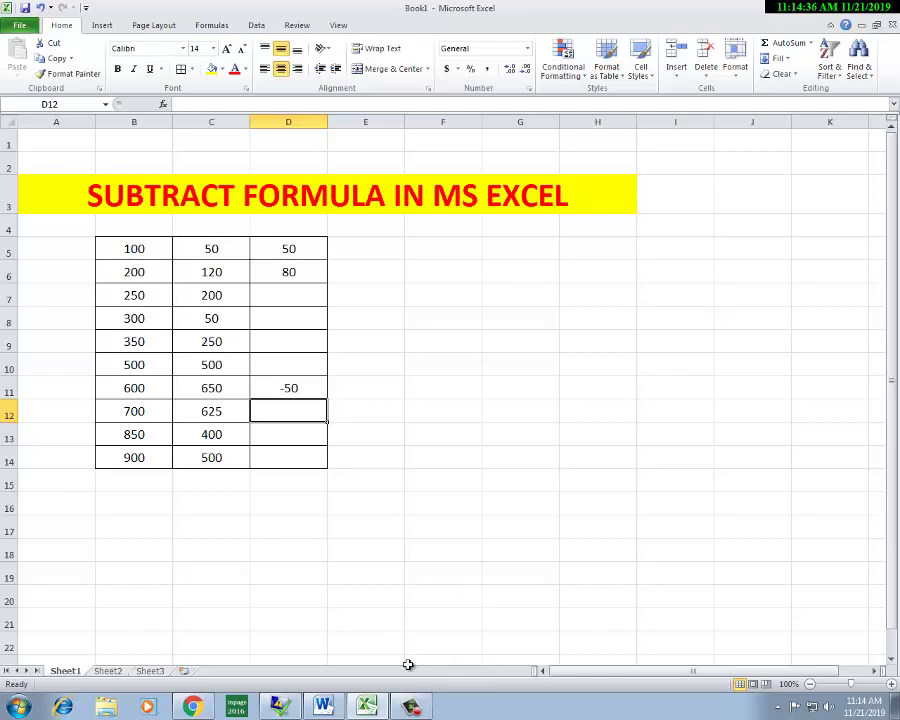
Step: Undo the D11, D6 and D5 subtraction results
{"action": "key", "text": "ctrl+z"}
{"action": "key", "text": "alt"}
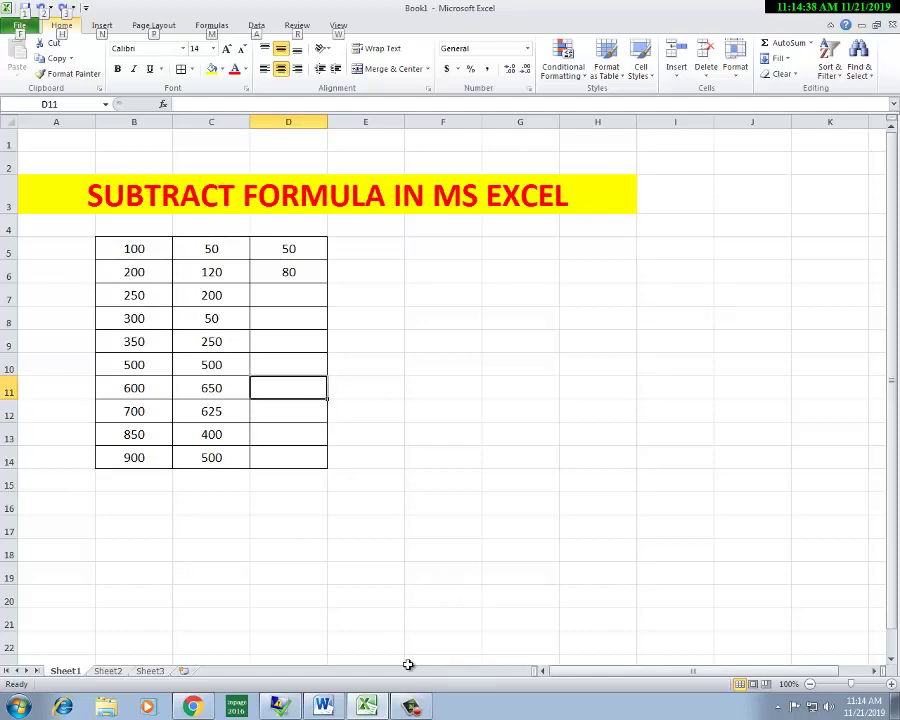
{"action": "left_click", "coordinate": [233, 434]}
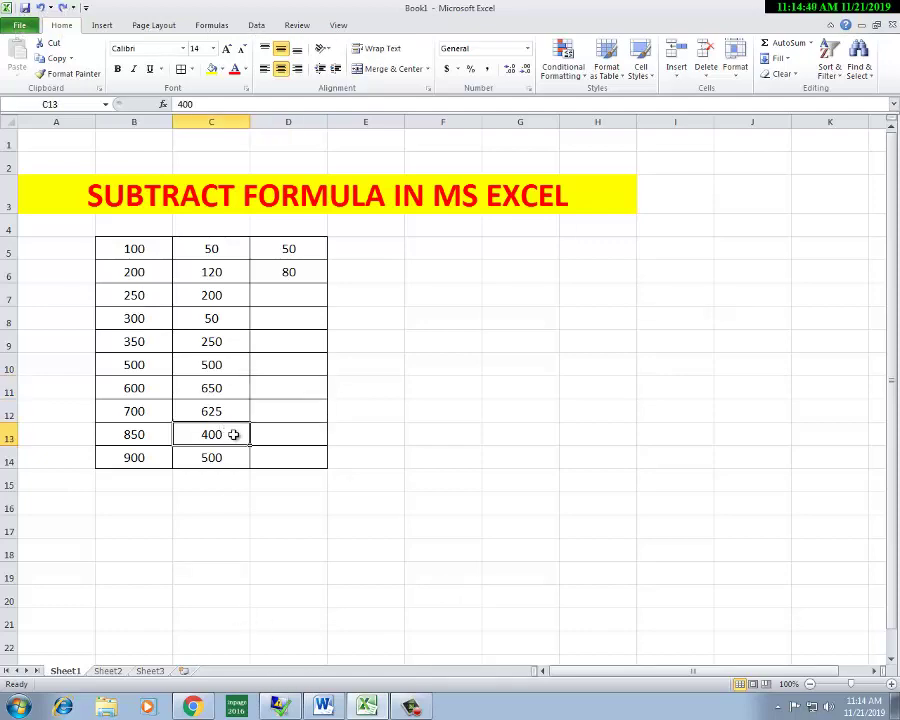
{"action": "key", "text": "ctrl+z"}
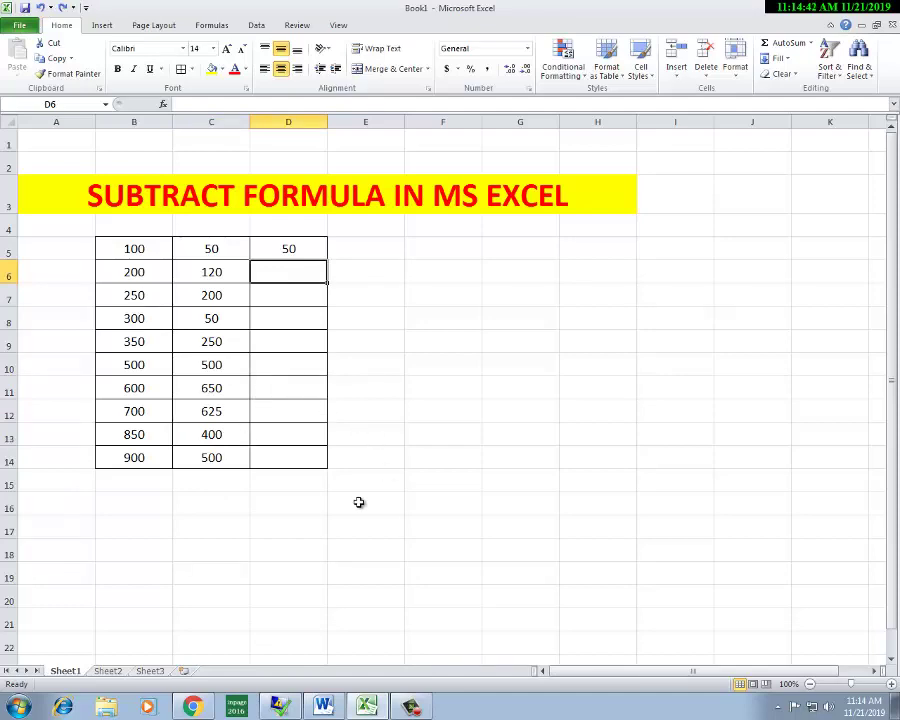
{"action": "left_click", "coordinate": [307, 365]}
{"action": "key", "text": "ctrl+z"}
{"action": "left_click", "coordinate": [297, 310]}
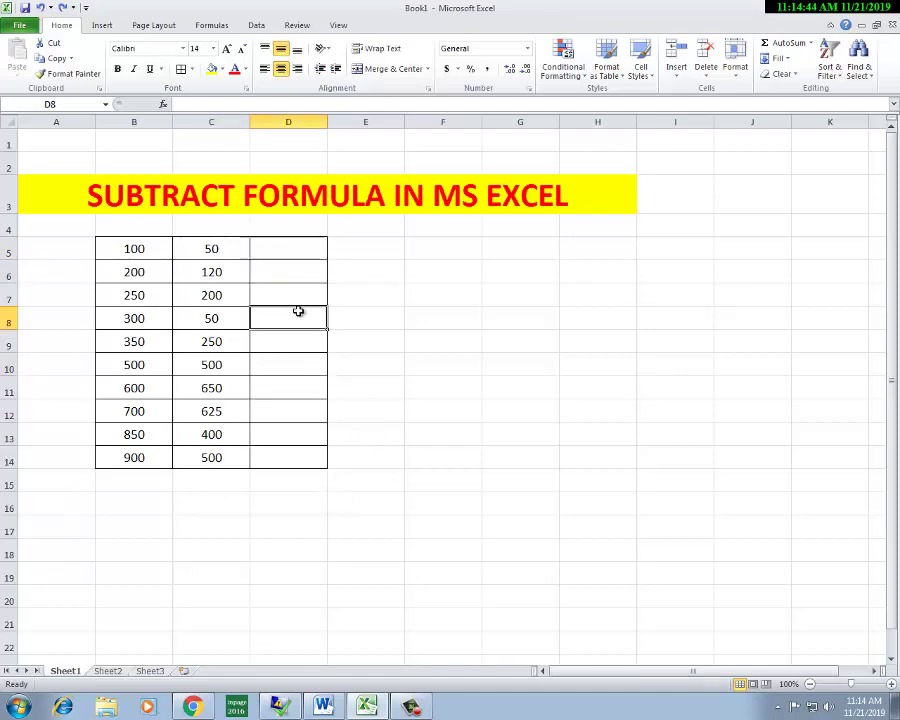
Step: Start D5's formula again with =B5
{"action": "left_click", "coordinate": [302, 243]}
{"action": "type", "text": "="}
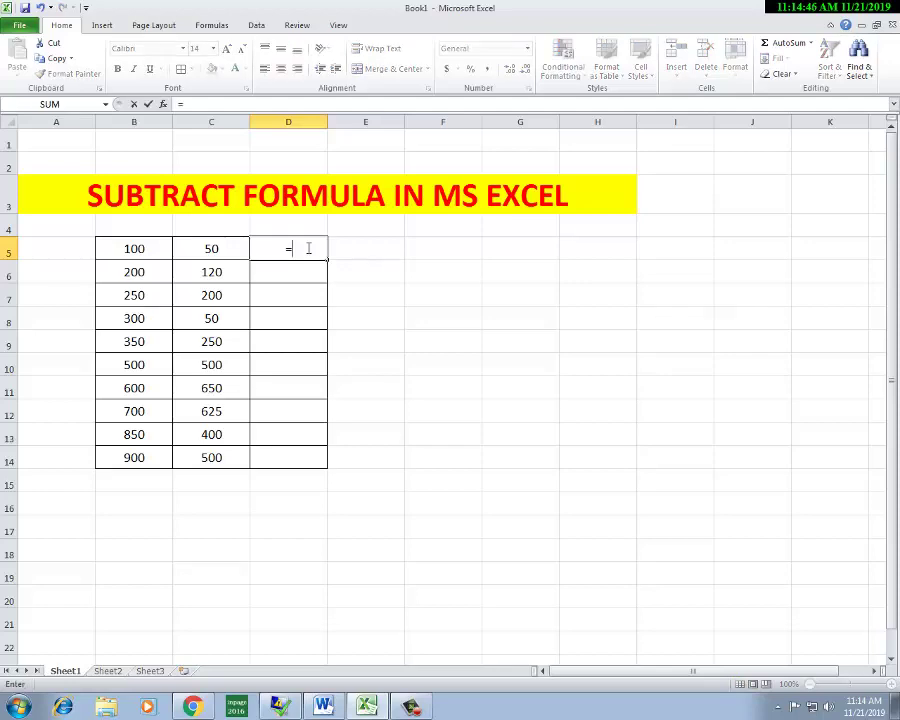
{"action": "left_click", "coordinate": [150, 249]}
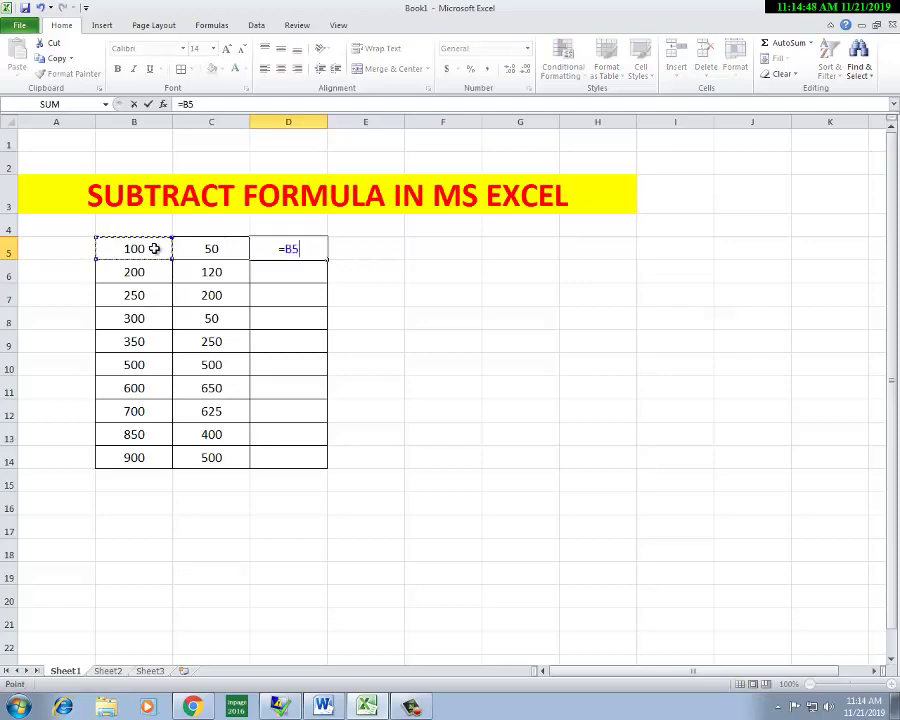
Step: Finish D5's formula as =B5-C5 so it shows 50
{"action": "type", "text": "-"}
{"action": "left_click", "coordinate": [180, 252]}
{"action": "key", "text": "Return"}
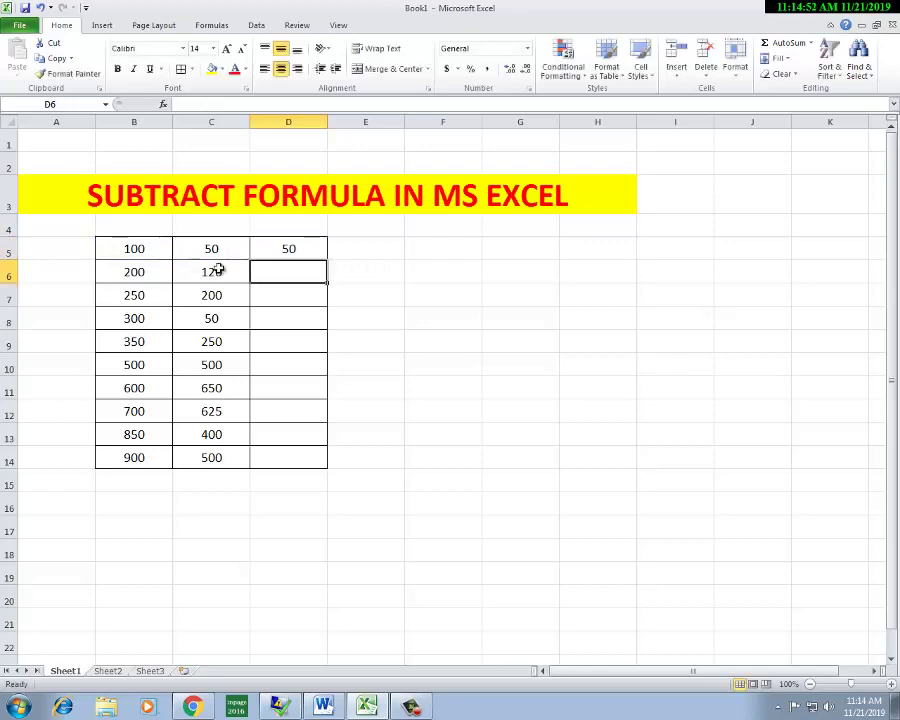
{"action": "left_click", "coordinate": [318, 362]}
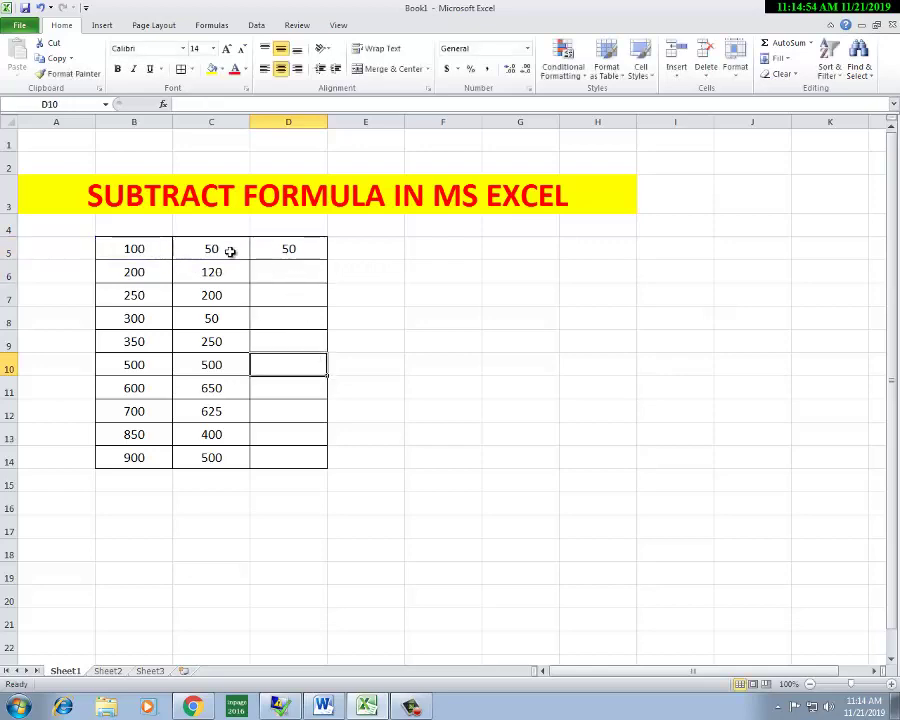
Step: Copy D5's subtraction formula and paste it into D6:D14
{"action": "left_click", "coordinate": [290, 245]}
{"action": "right_click", "coordinate": [290, 250]}
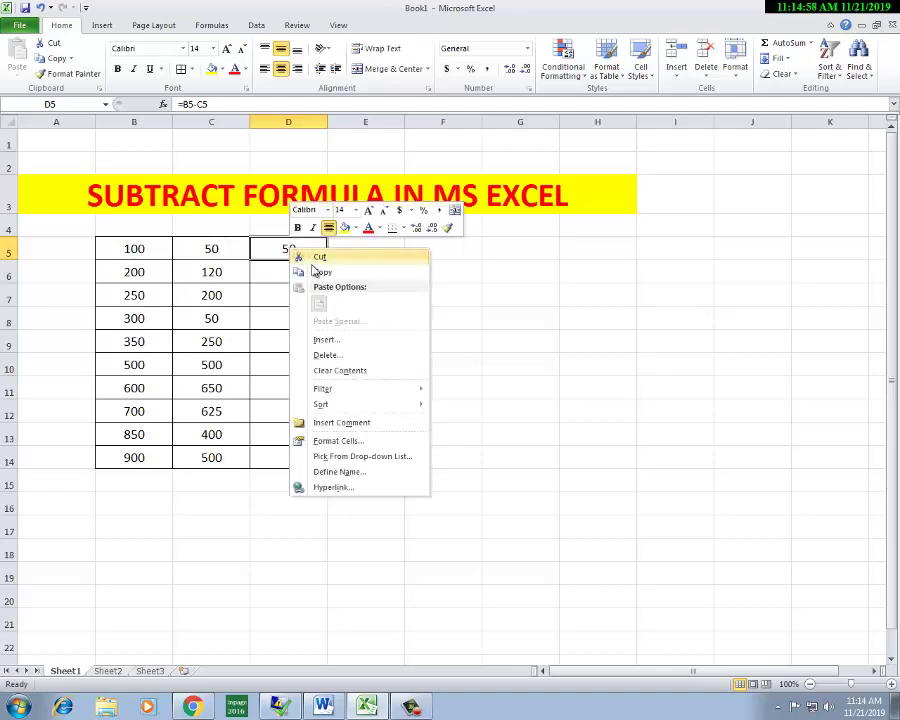
{"action": "left_click", "coordinate": [322, 274]}
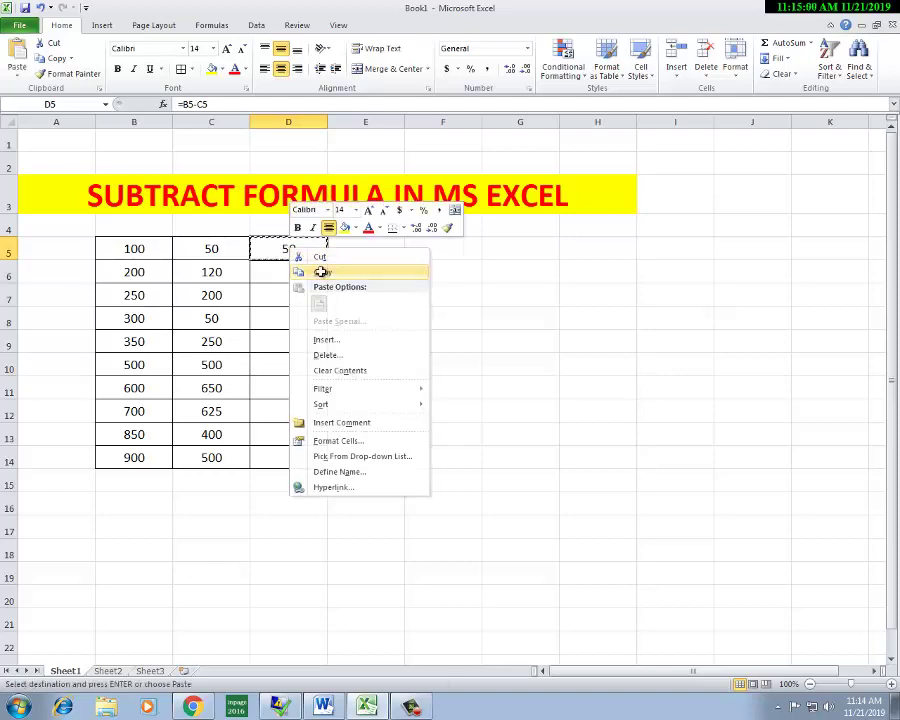
{"action": "left_click", "coordinate": [298, 268]}
{"action": "left_click_drag", "start_coordinate": [299, 283], "coordinate": [310, 456]}
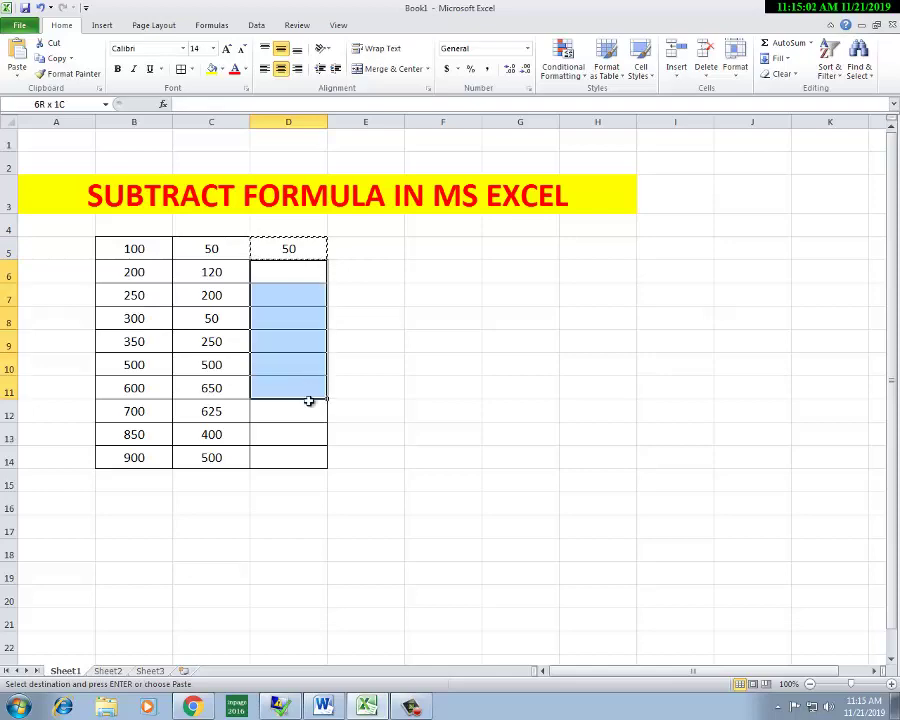
{"action": "right_click", "coordinate": [290, 320]}
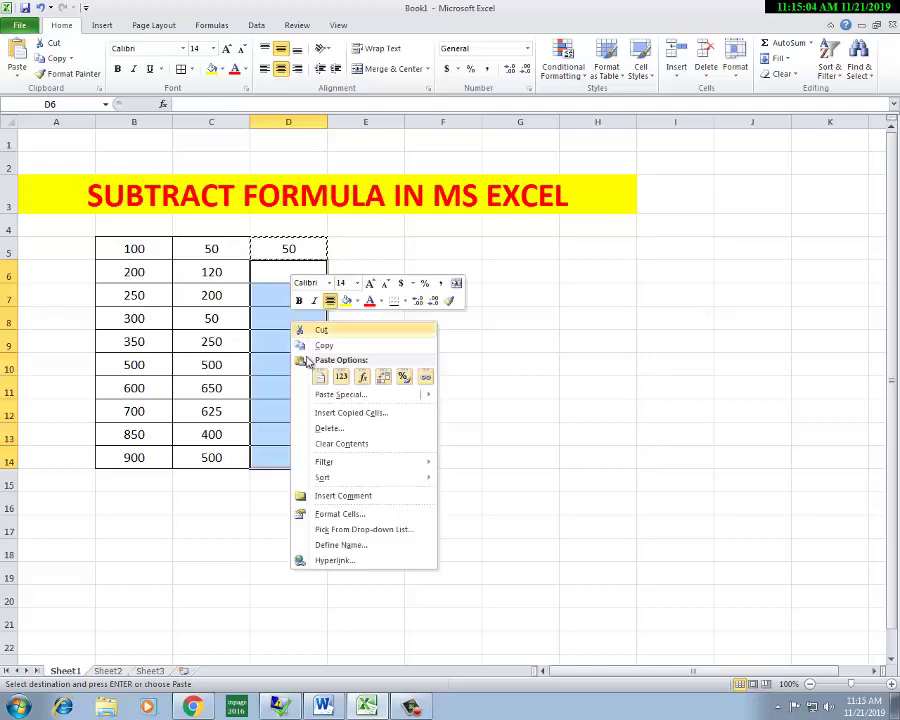
{"action": "left_click", "coordinate": [321, 377]}
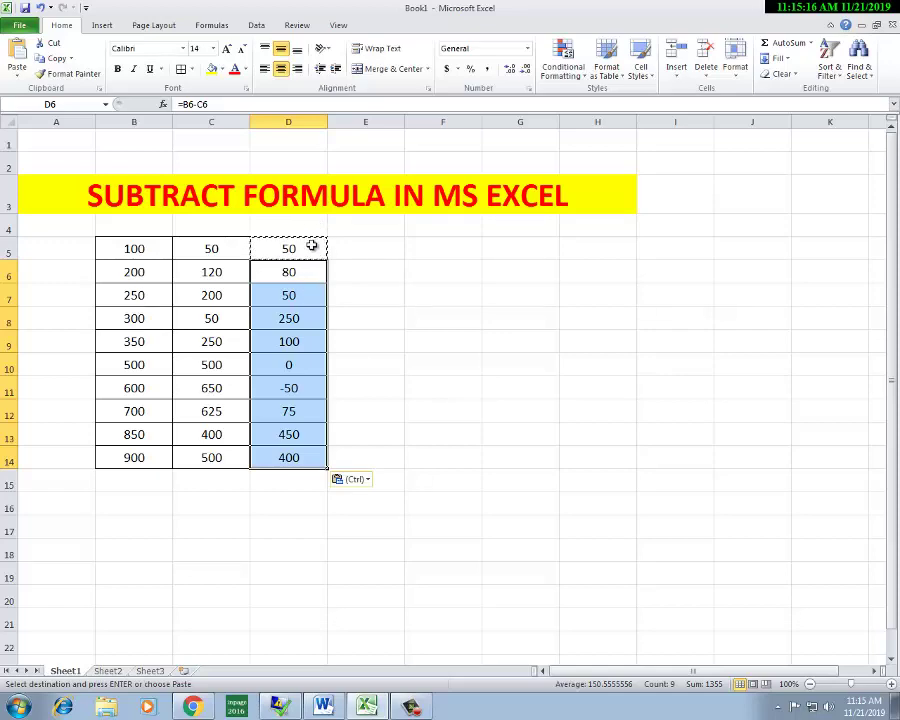
Step: Undo the pasted results in D6:D14 and copy D5's formula again
{"action": "left_click", "coordinate": [306, 248]}
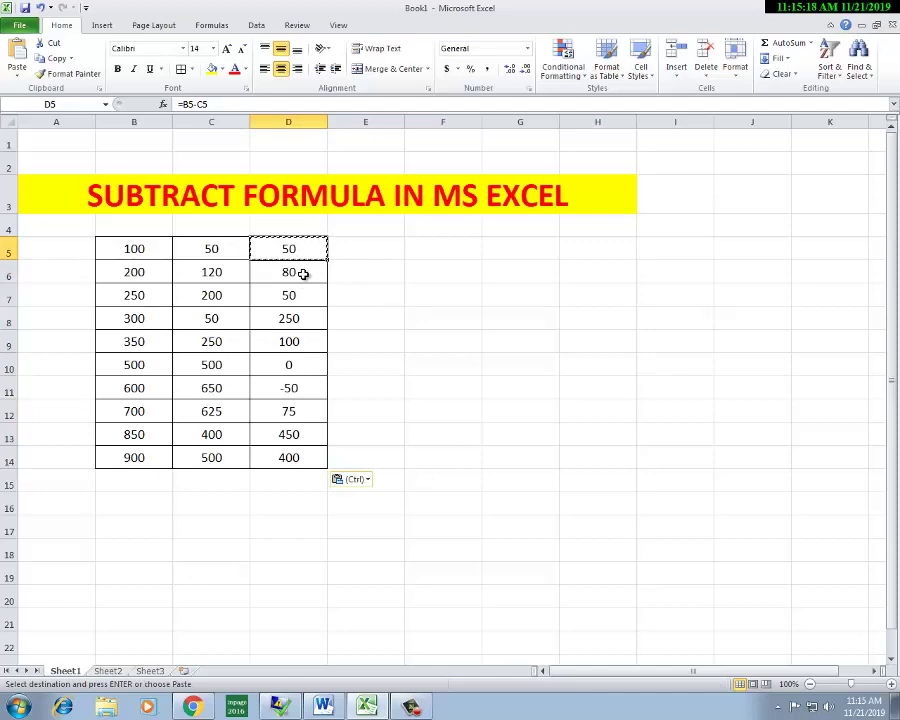
{"action": "key", "text": "ctrl+z"}
{"action": "left_click", "coordinate": [307, 247]}
{"action": "right_click", "coordinate": [309, 249]}
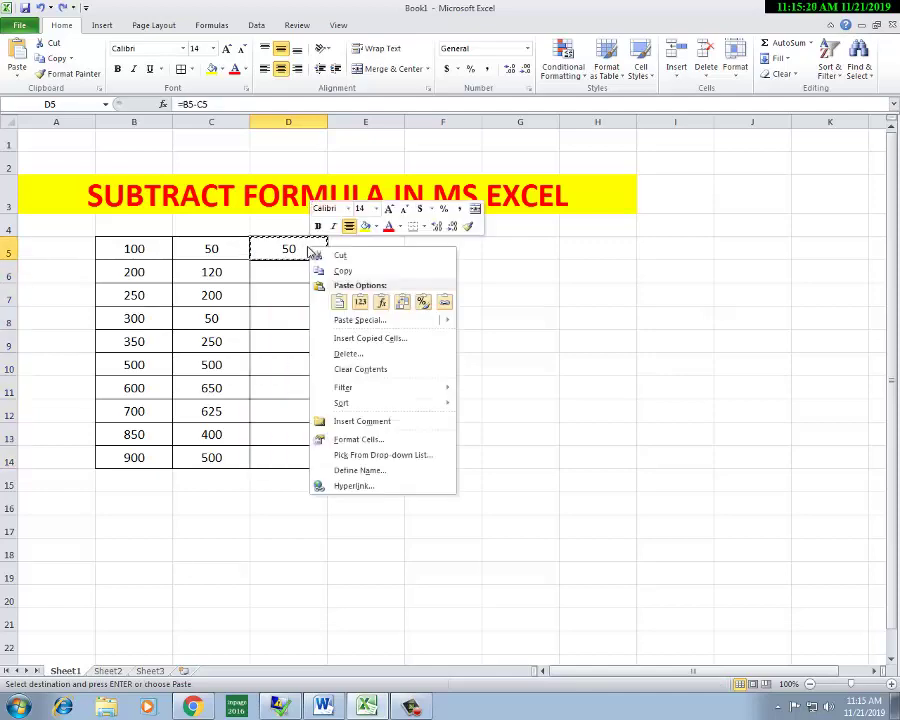
{"action": "left_click", "coordinate": [341, 272]}
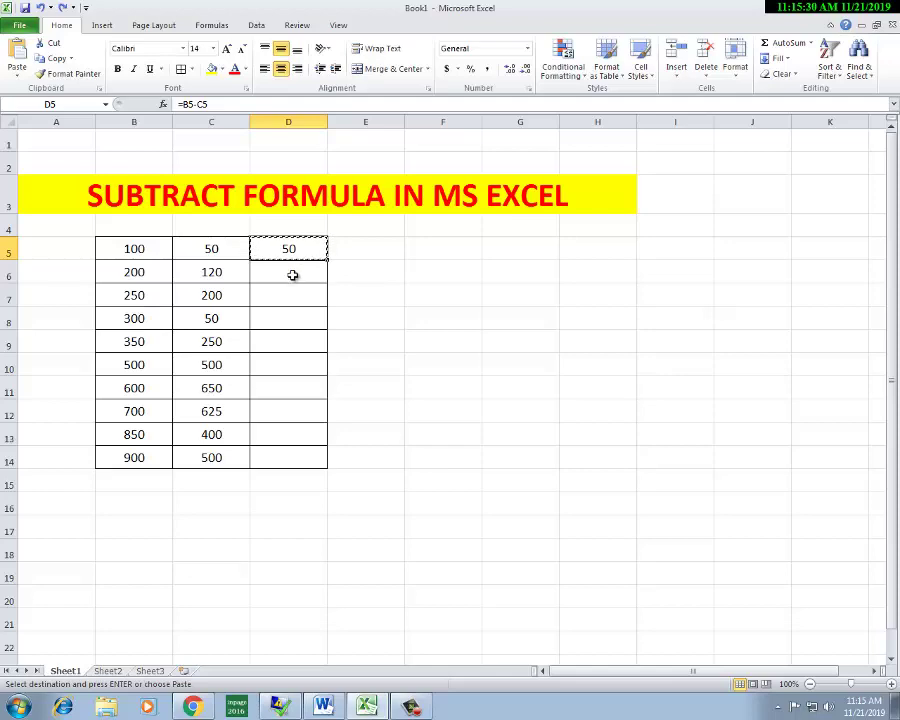
Step: Paste D5's formula into D6:D14, then delete the pasted results
{"action": "left_click_drag", "start_coordinate": [292, 274], "coordinate": [300, 456]}
{"action": "right_click", "coordinate": [298, 381]}
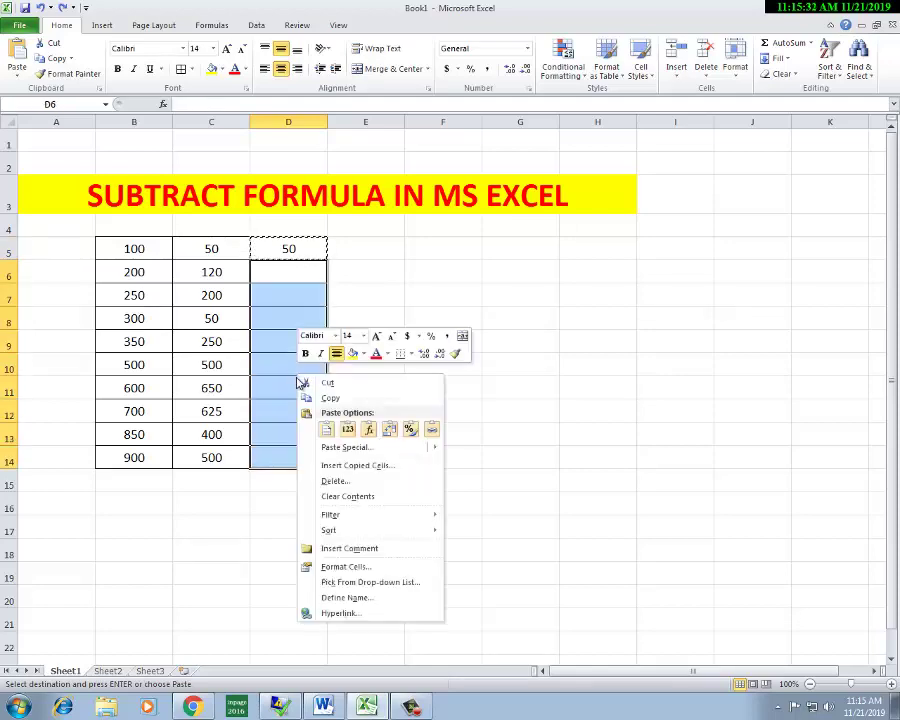
{"action": "left_click", "coordinate": [326, 429]}
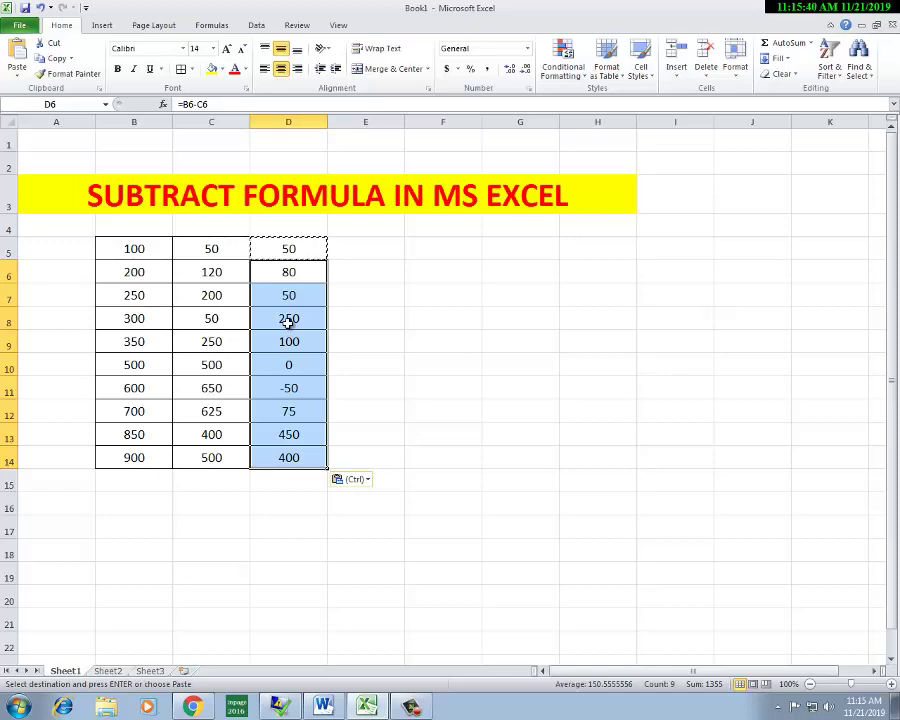
{"action": "key", "text": "Delete"}
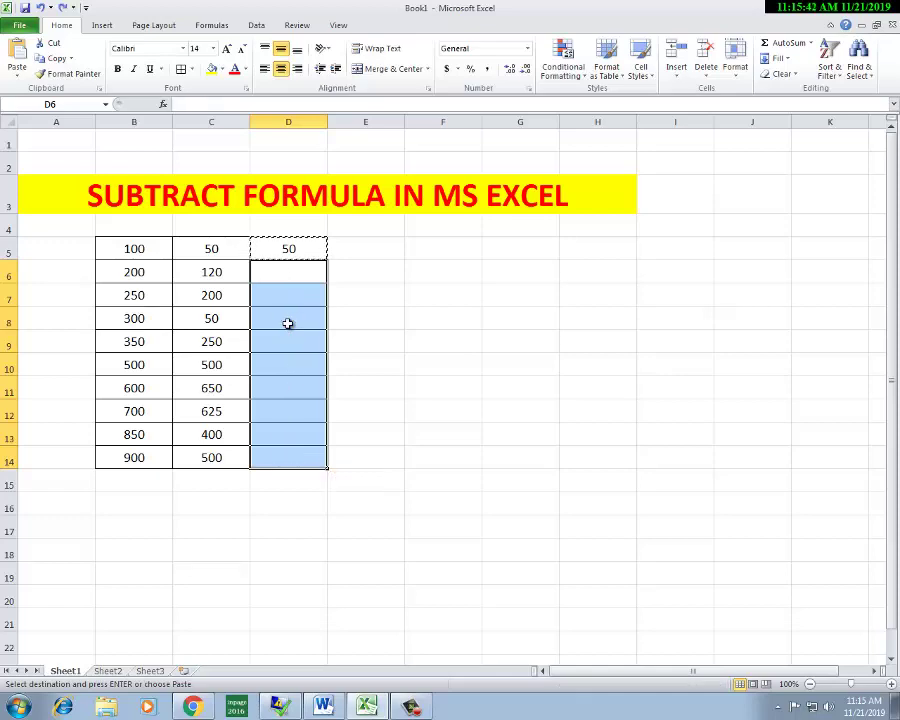
Step: Paste the copied subtraction formula back into D5
{"action": "left_click", "coordinate": [287, 323]}
{"action": "left_click", "coordinate": [292, 248]}
{"action": "right_click", "coordinate": [296, 250]}
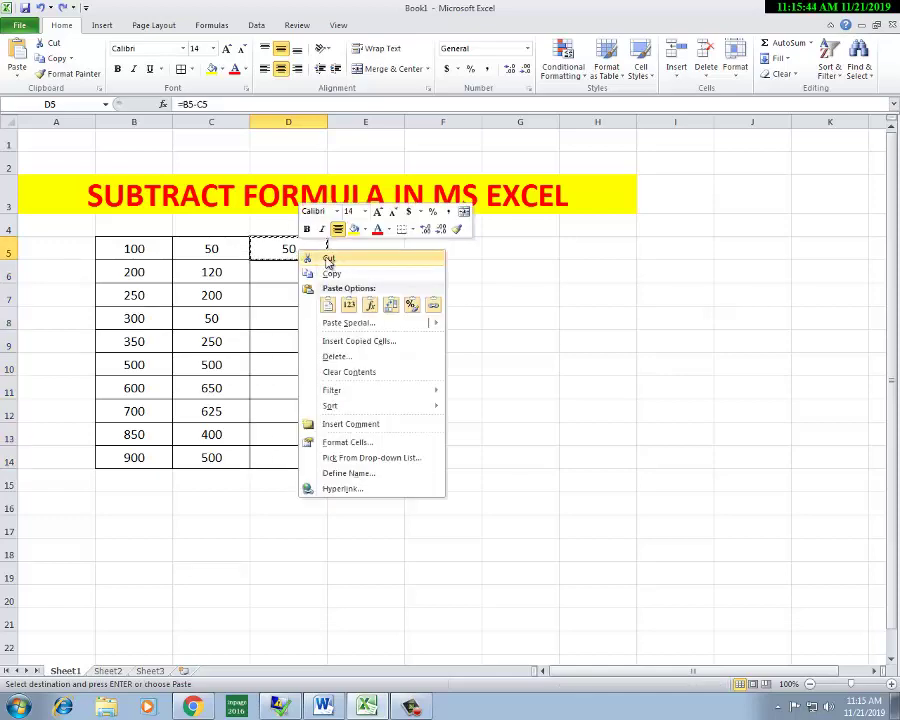
{"action": "left_click", "coordinate": [327, 304]}
Step: Move D5's 50 result down to D6 and delete it, leaving column D empty
{"action": "left_click", "coordinate": [304, 290]}
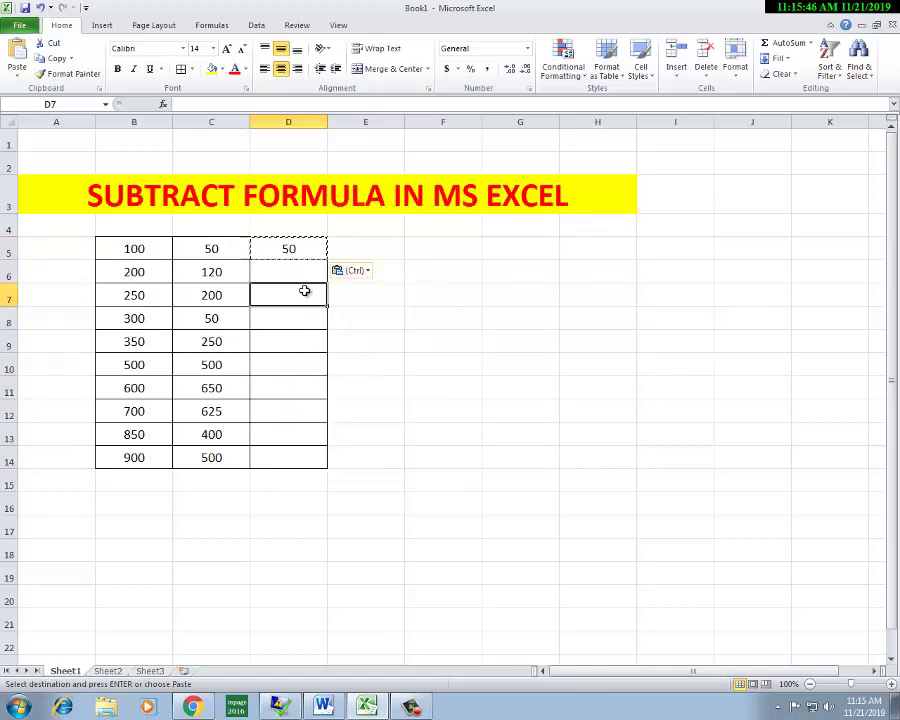
{"action": "left_click", "coordinate": [296, 252]}
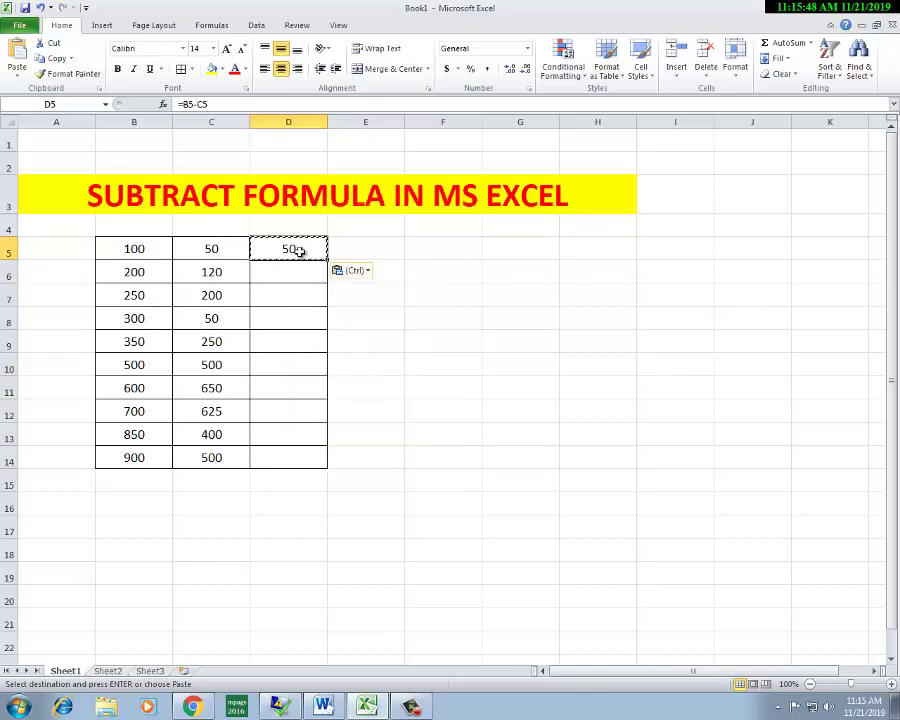
{"action": "left_click_drag", "start_coordinate": [296, 259], "coordinate": [284, 264]}
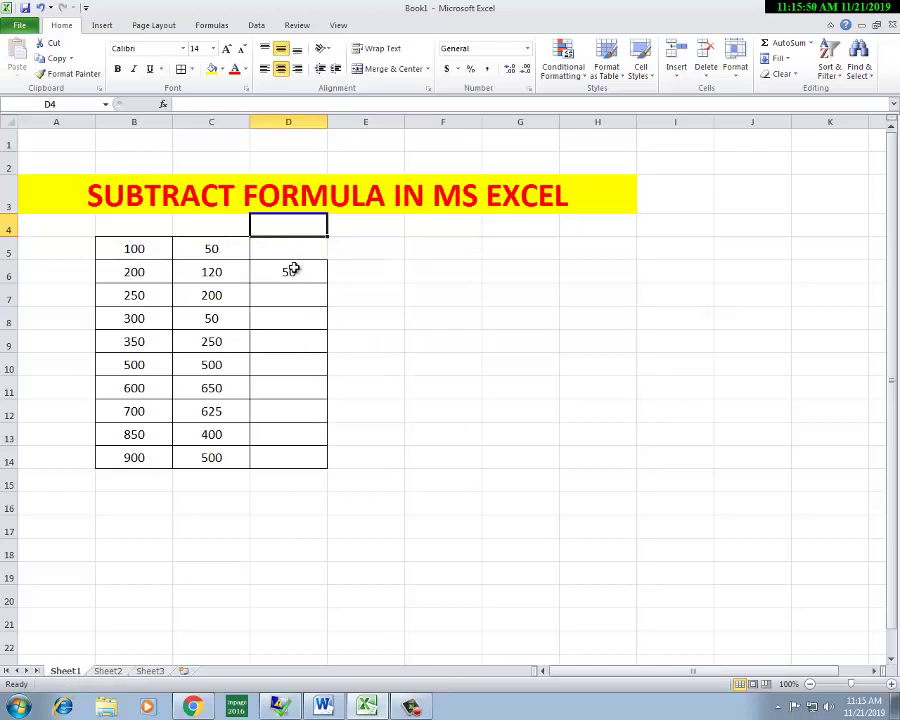
{"action": "key", "text": "Delete"}
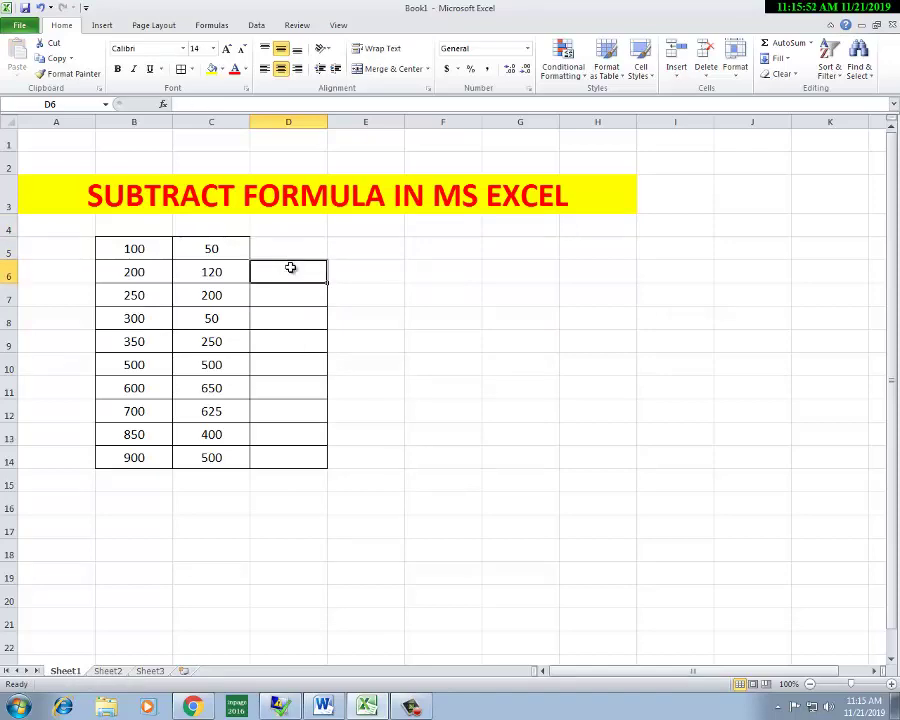
{"action": "key", "text": "Down"}
{"action": "left_click", "coordinate": [283, 256]}
{"action": "right_click", "coordinate": [285, 252]}
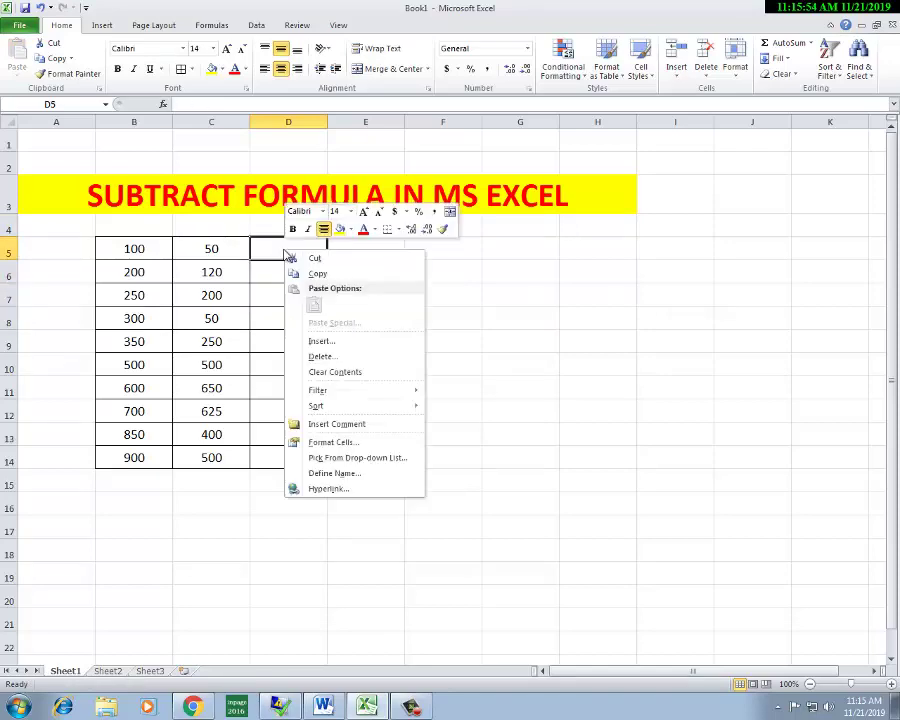
{"action": "left_click_drag", "start_coordinate": [215, 318], "coordinate": [258, 310]}
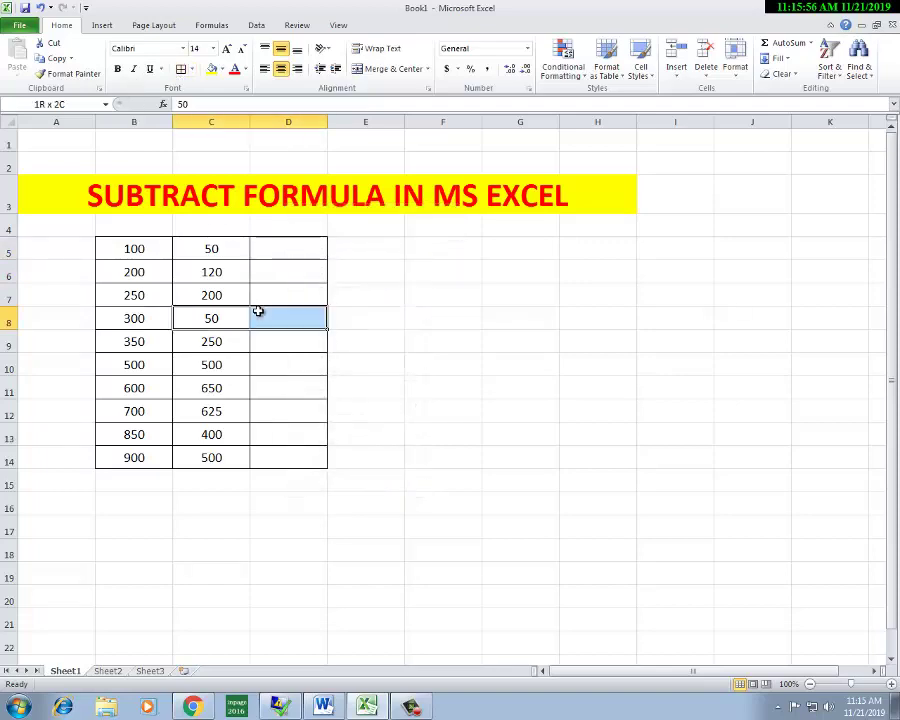
{"action": "left_click", "coordinate": [291, 254]}
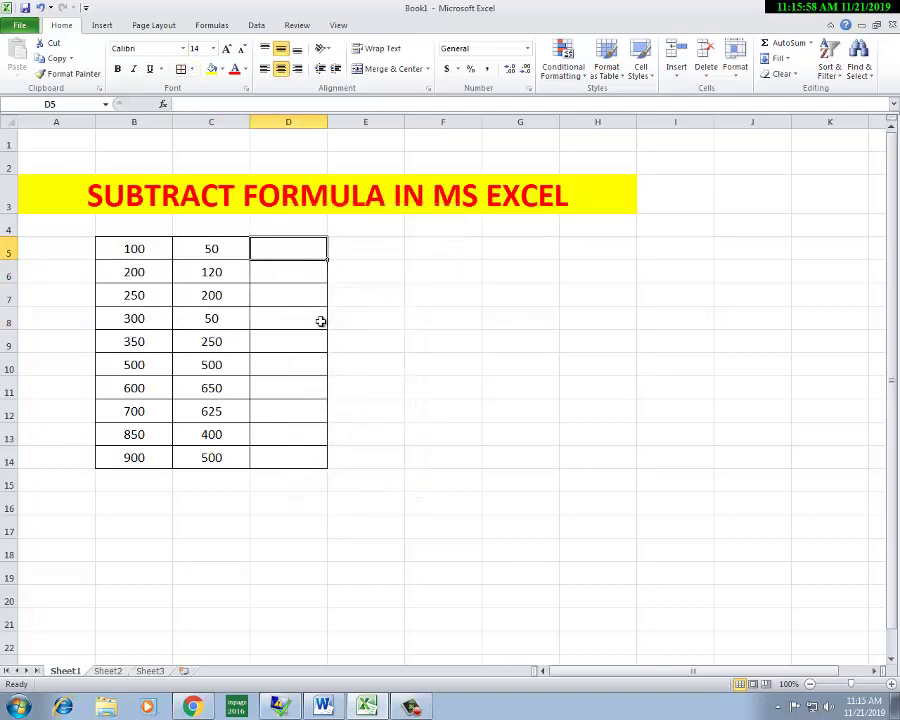
Step: Abandon a mistyped formula in D5, leaving the cell empty
{"action": "type", "text": "=SU"}
{"action": "key", "text": "BackSpace"}
{"action": "key", "text": "BackSpace"}
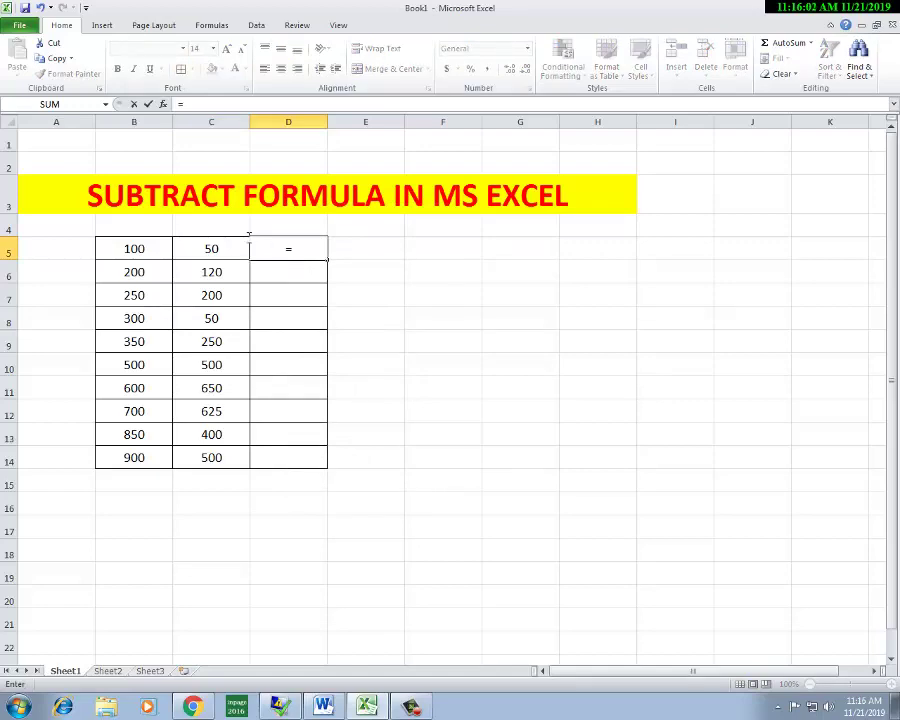
{"action": "left_click", "coordinate": [293, 293]}
{"action": "key", "text": "Down"}
{"action": "key", "text": "Down"}
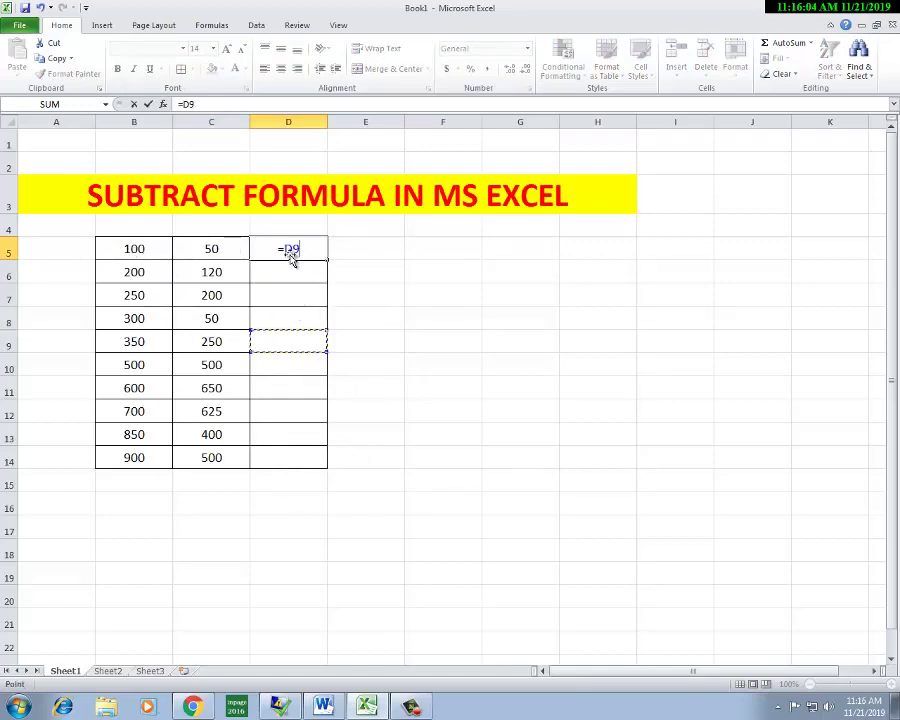
{"action": "key", "text": "BackSpace"}
{"action": "key", "text": "BackSpace"}
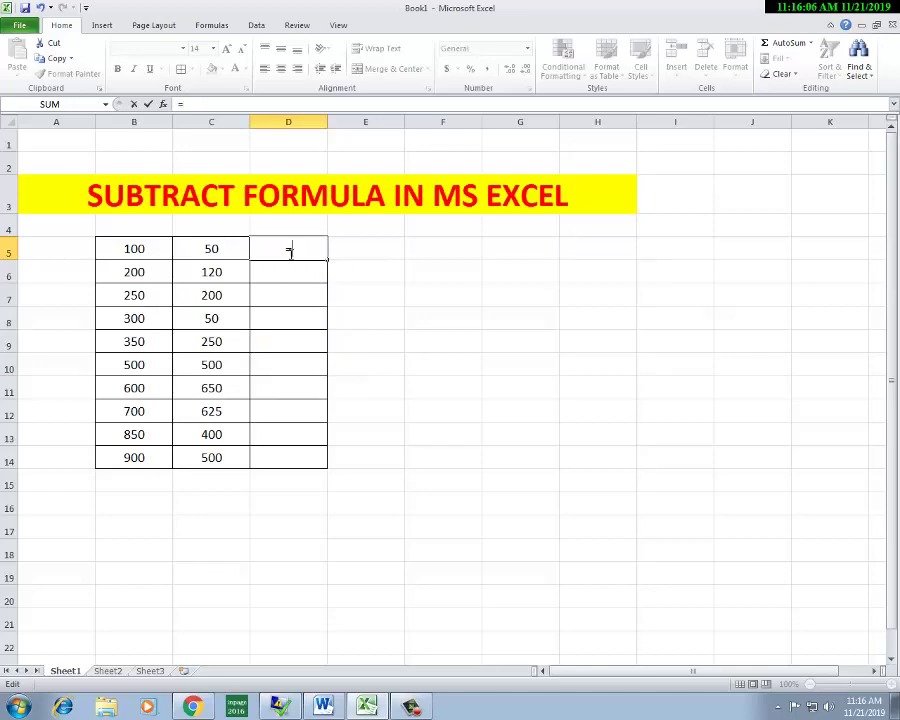
{"action": "key", "text": "BackSpace"}
{"action": "left_click", "coordinate": [334, 348]}
{"action": "left_click", "coordinate": [296, 248]}
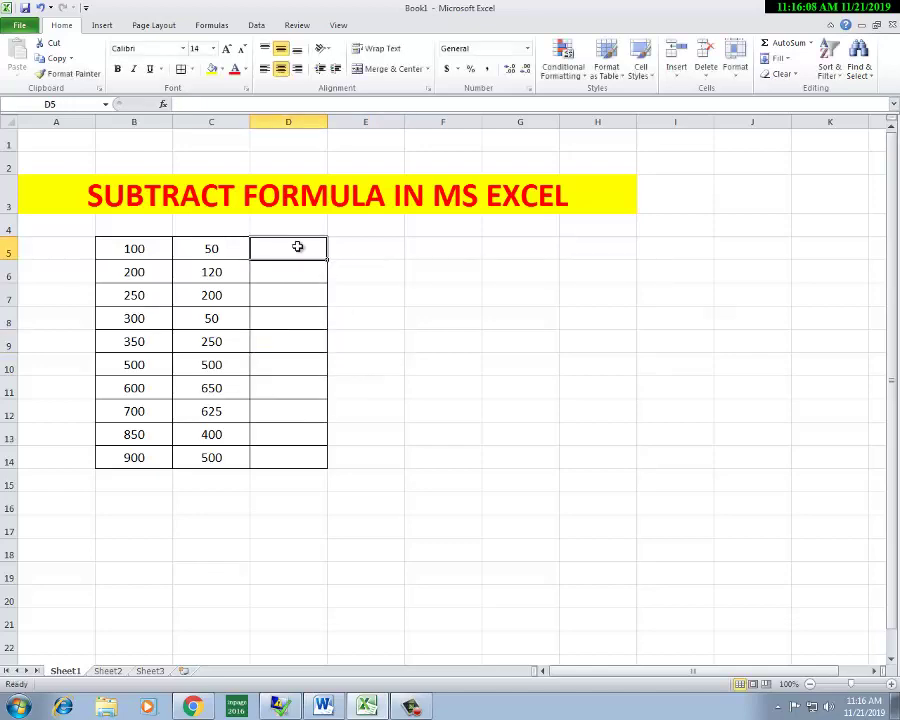
Step: Enter =B5-C5 in D5 so it shows 50
{"action": "type", "text": "="}
{"action": "left_click", "coordinate": [144, 253]}
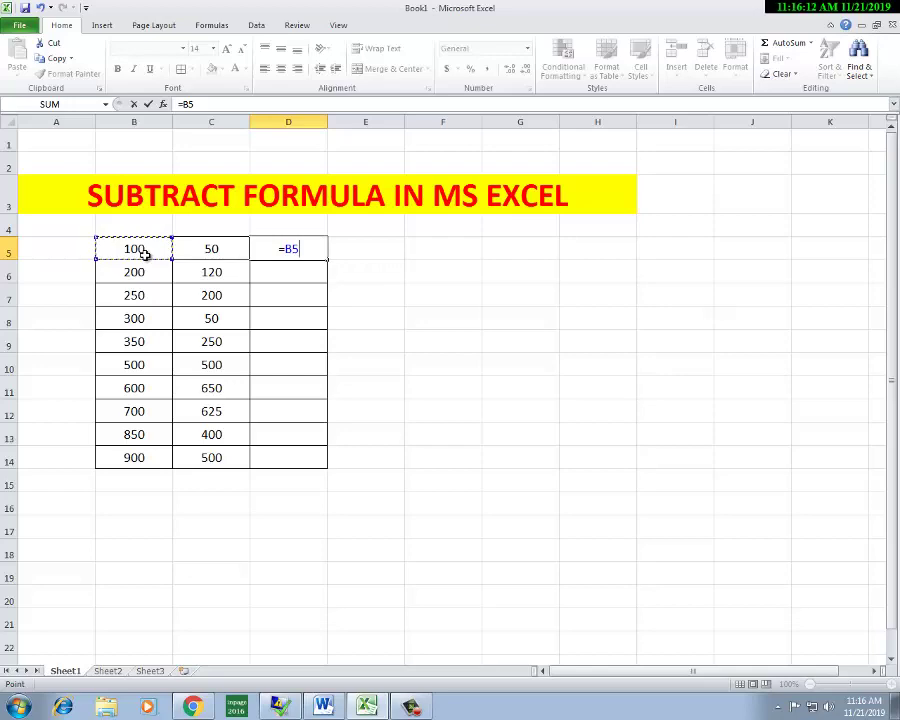
{"action": "type", "text": "-"}
{"action": "left_click", "coordinate": [197, 252]}
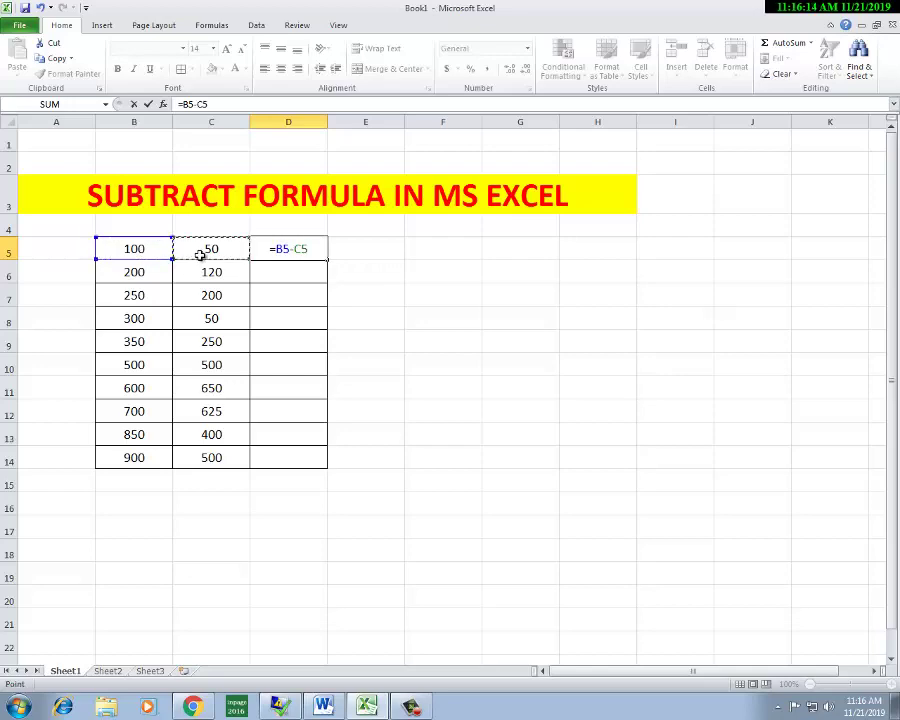
{"action": "key", "text": "Return"}
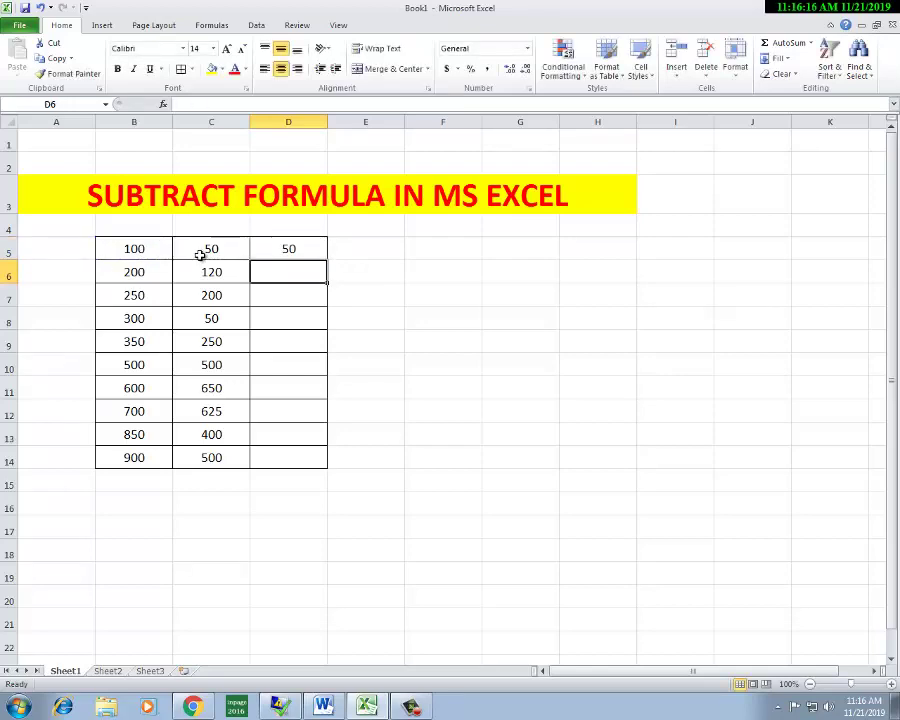
{"action": "key", "text": "Down"}
{"action": "left_click", "coordinate": [296, 254]}
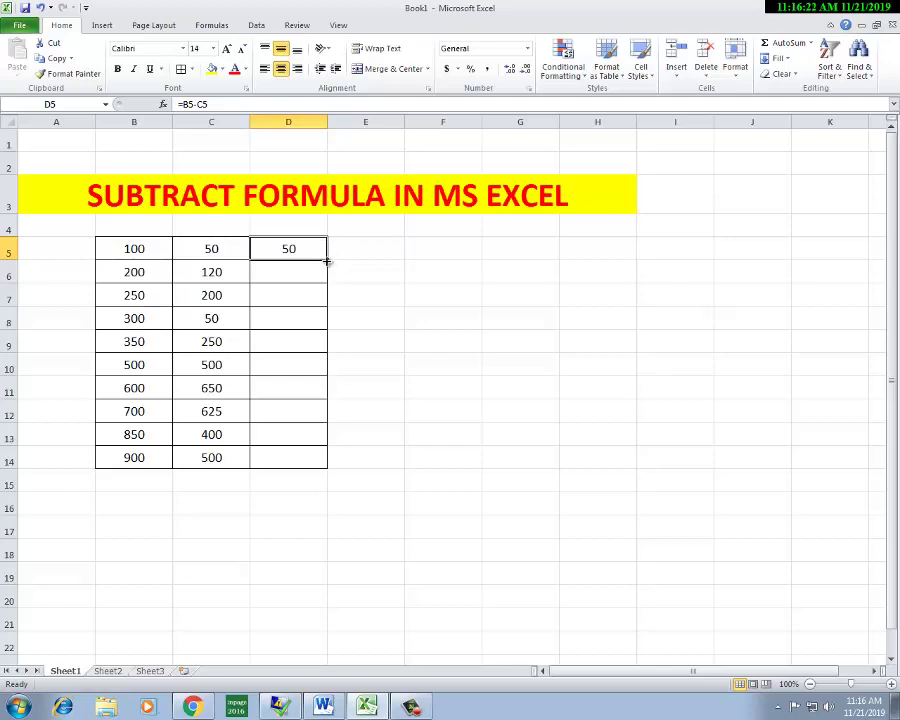
Step: Fill D5's B minus C formula down to D14, giving 80, 50, 250, 100, 0, -50, 75, 450, 400
{"action": "left_click_drag", "start_coordinate": [326, 261], "coordinate": [326, 446]}
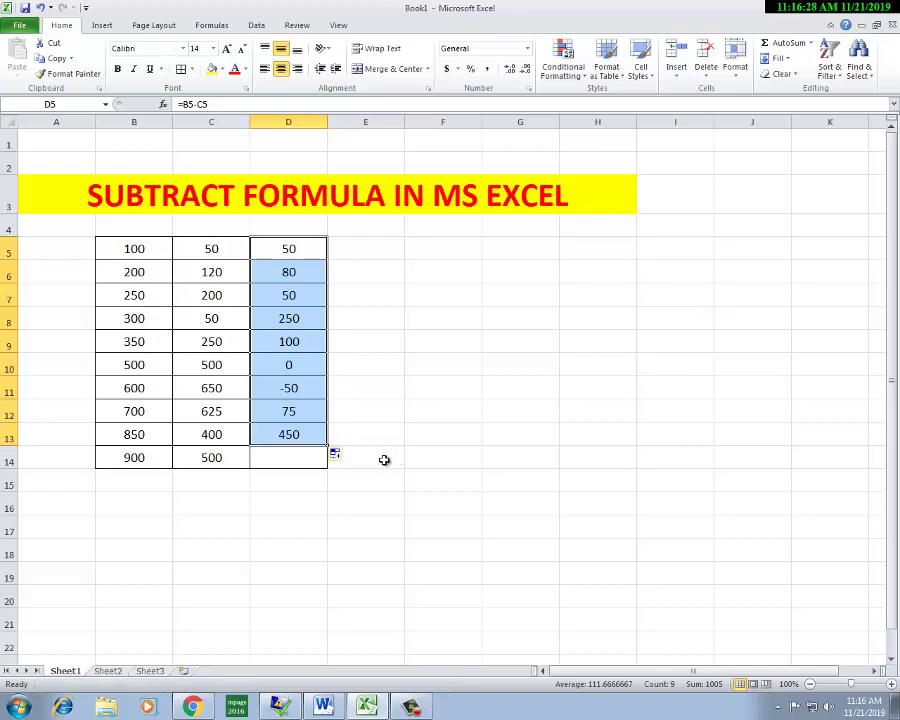
{"action": "key", "text": "ctrl+z"}
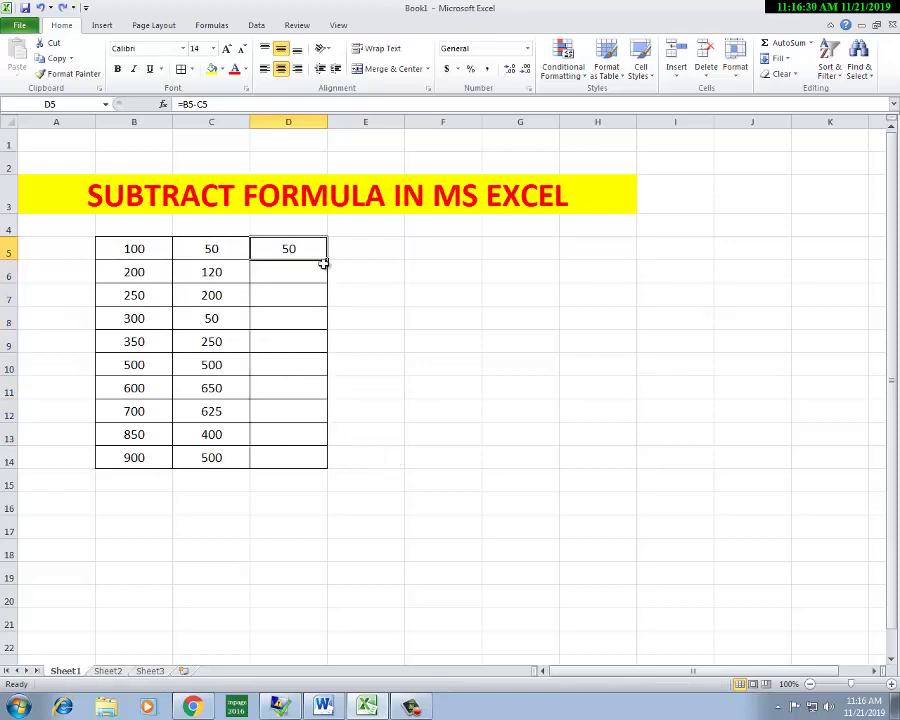
{"action": "left_click_drag", "start_coordinate": [326, 260], "coordinate": [330, 462]}
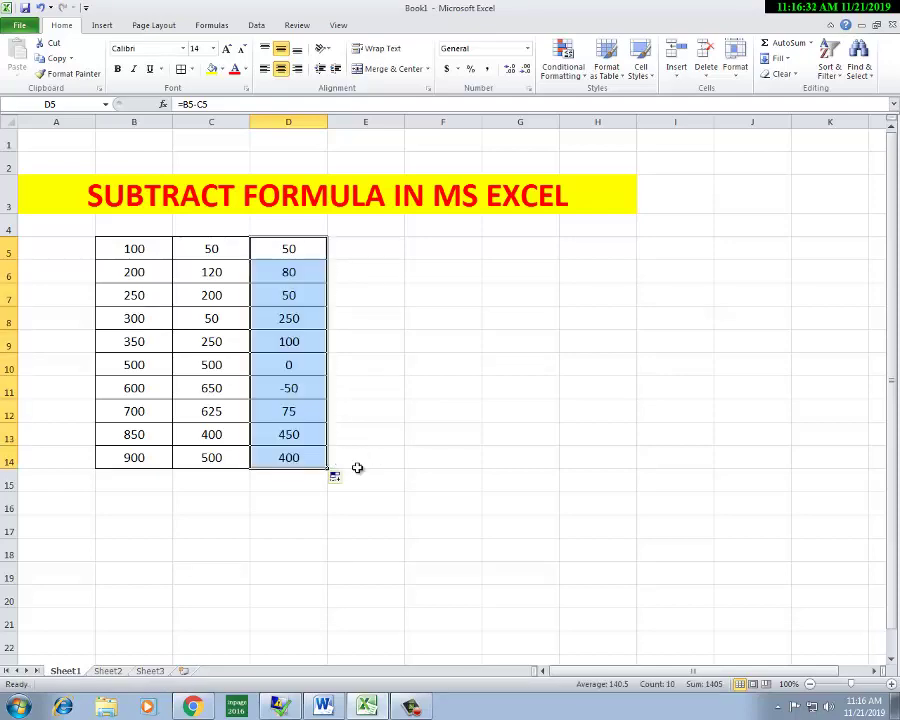